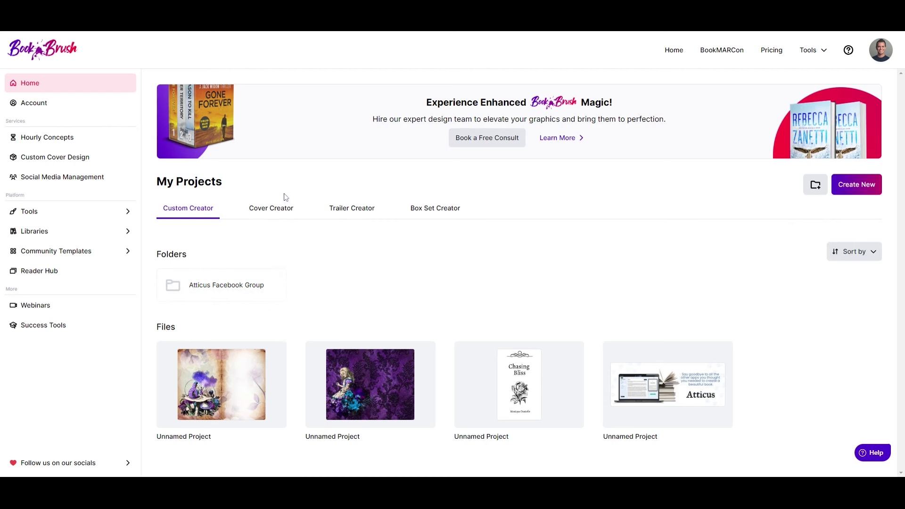
From the Create New menu, start a new Custom Creator design
{"action": "left_click", "coordinate": [863, 184]}
{"action": "mouse_move", "coordinate": [857, 189]}
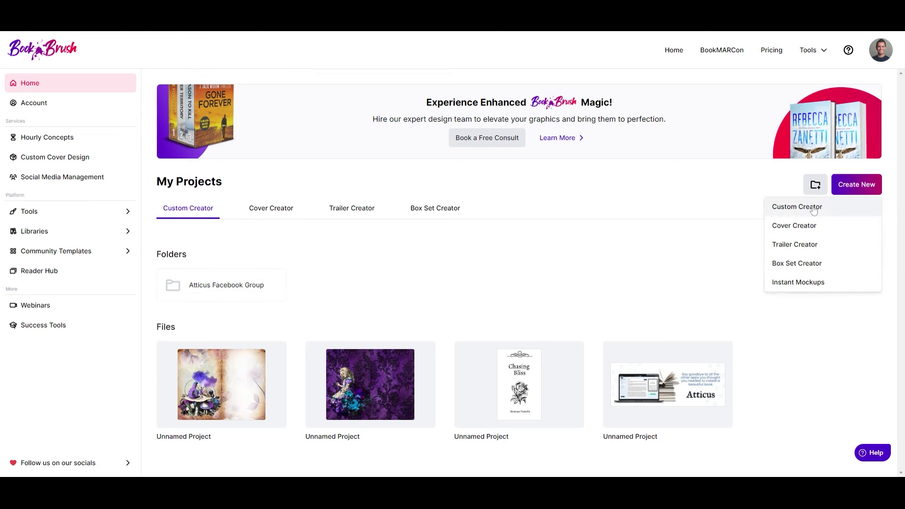
{"action": "left_click", "coordinate": [815, 208]}
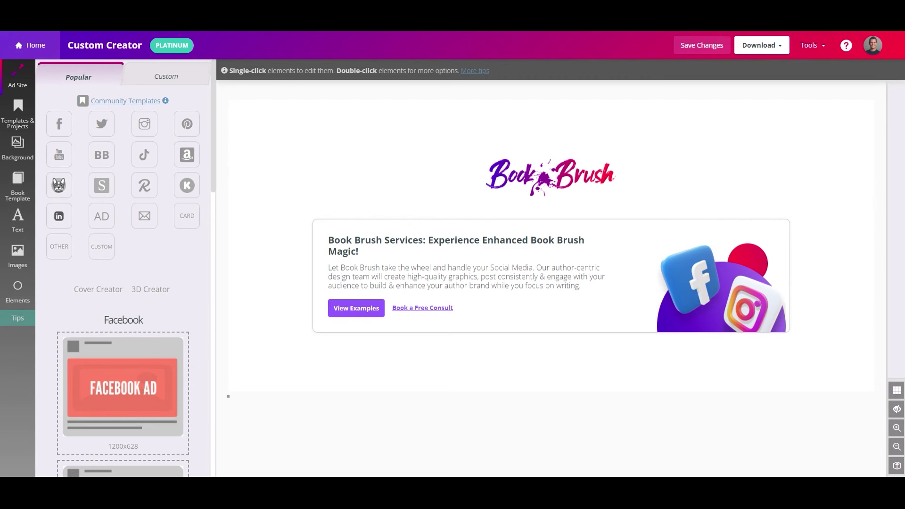
Choose the Atticus 6 x 9 Double Page with Bleed size, a 3675 x 2775 px spread
{"action": "left_click", "coordinate": [59, 186]}
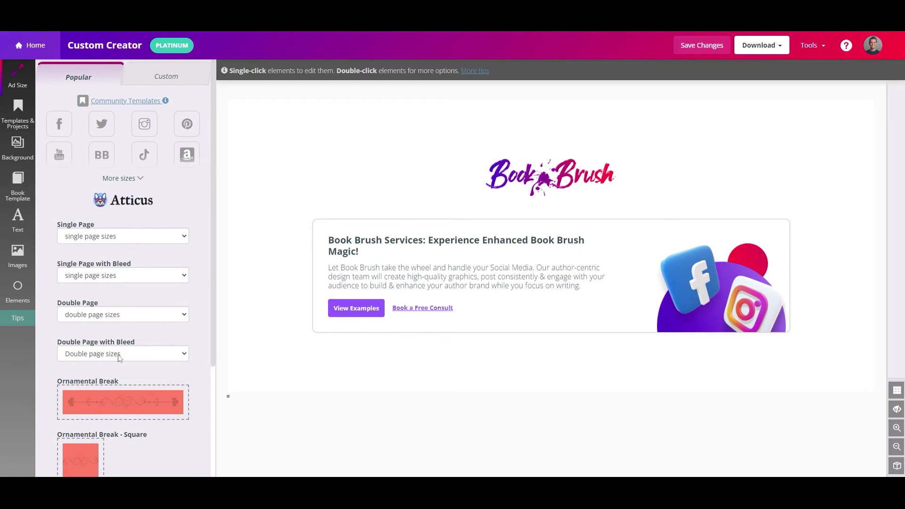
{"action": "scroll", "coordinate": [118, 422], "scroll_direction": "down", "scroll_amount": 3}
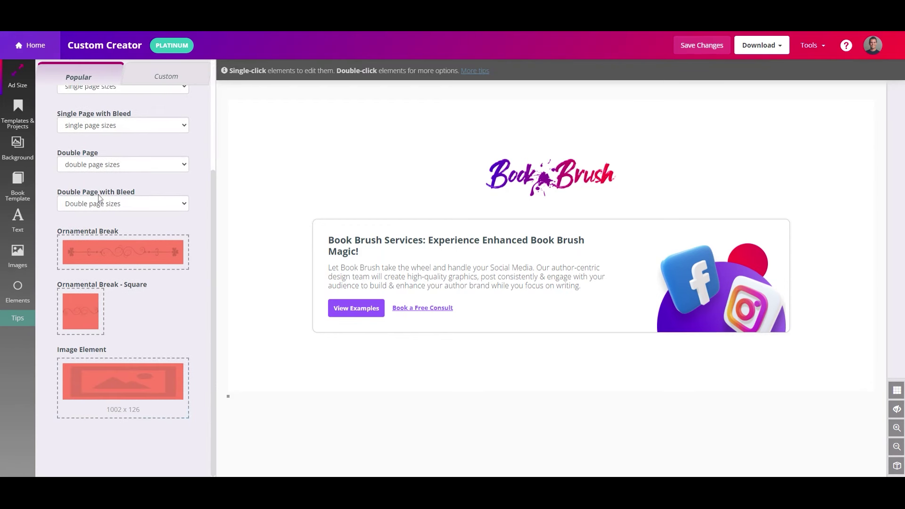
{"action": "scroll", "coordinate": [99, 198], "scroll_direction": "up", "scroll_amount": 3}
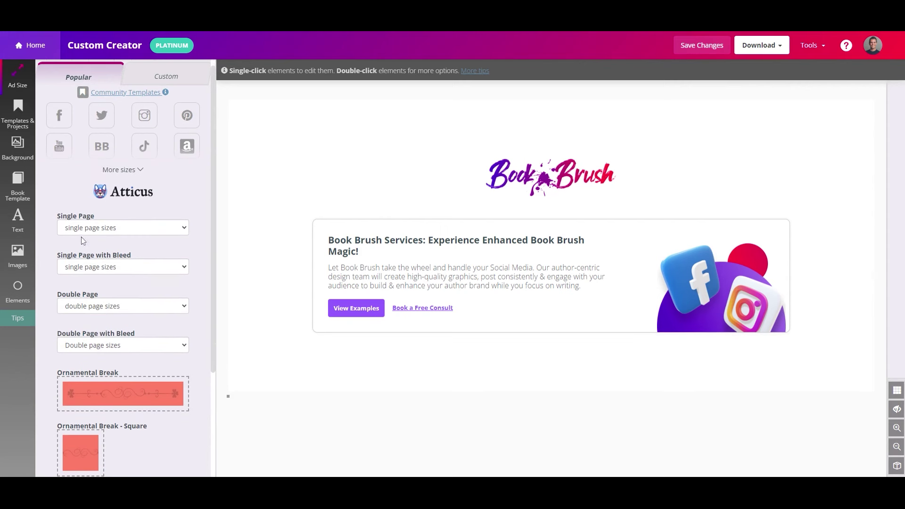
{"action": "scroll", "coordinate": [83, 241], "scroll_direction": "down", "scroll_amount": 1}
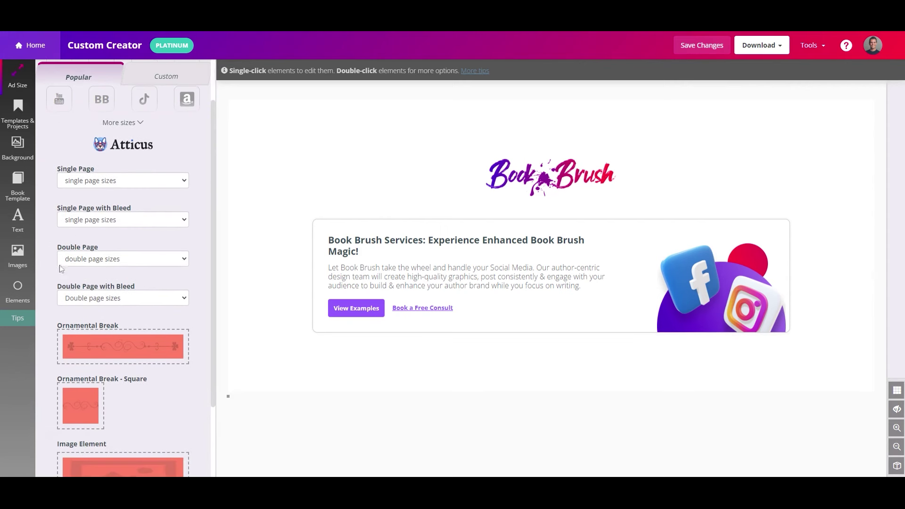
{"action": "scroll", "coordinate": [75, 253], "scroll_direction": "down", "scroll_amount": 2}
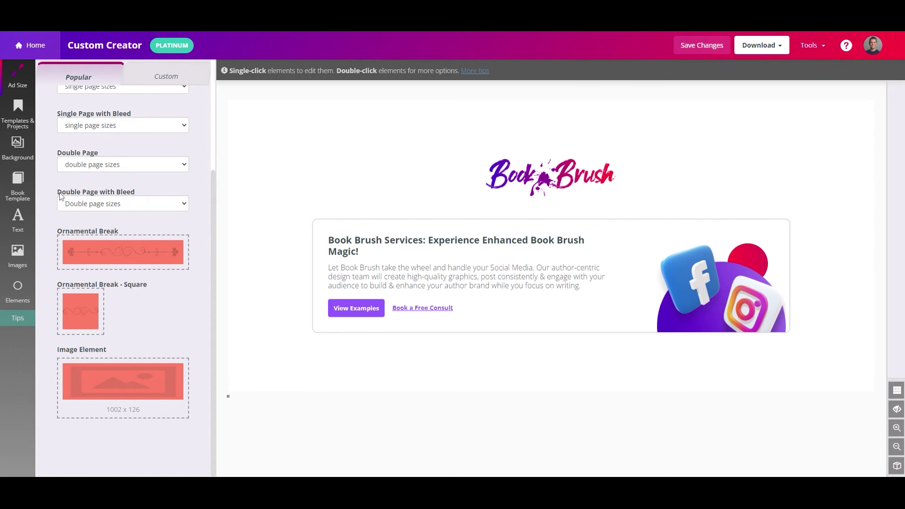
{"action": "left_click", "coordinate": [142, 203]}
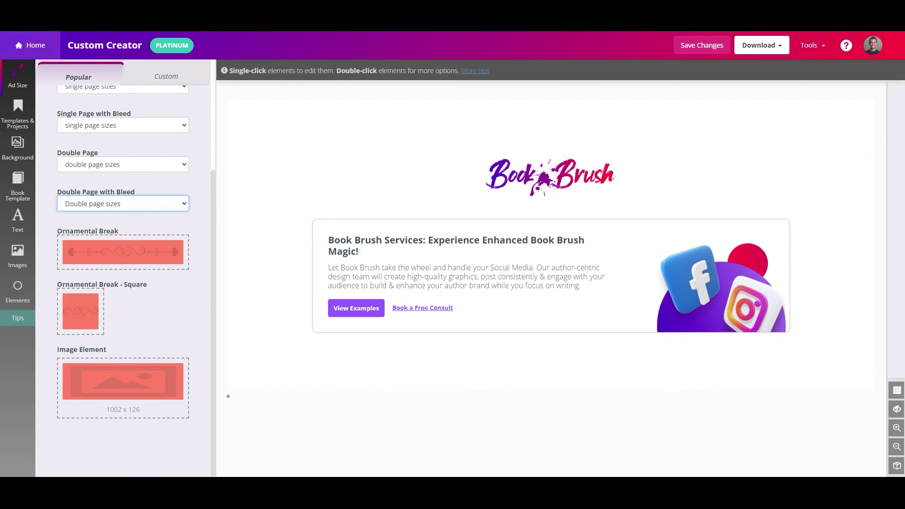
{"action": "key", "text": "Down"}
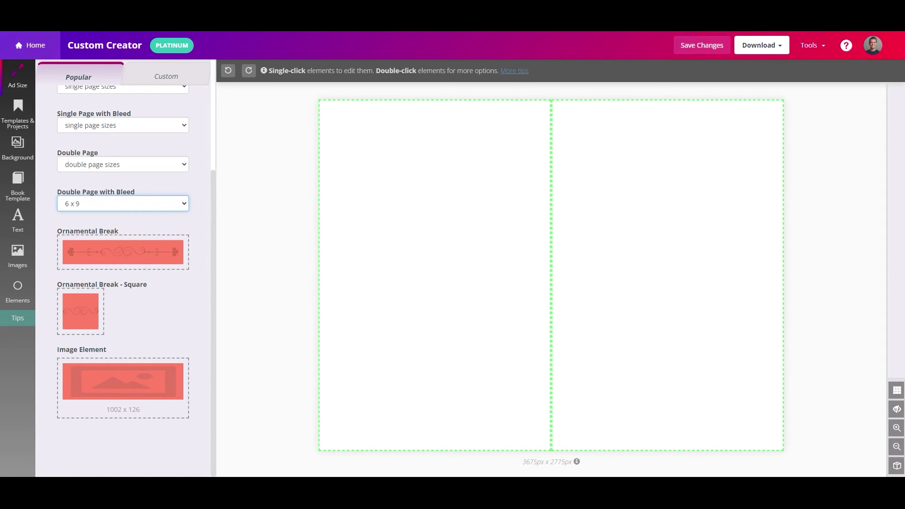
Add the black-and-white night dog image from My Images to the spread
{"action": "left_click", "coordinate": [18, 253]}
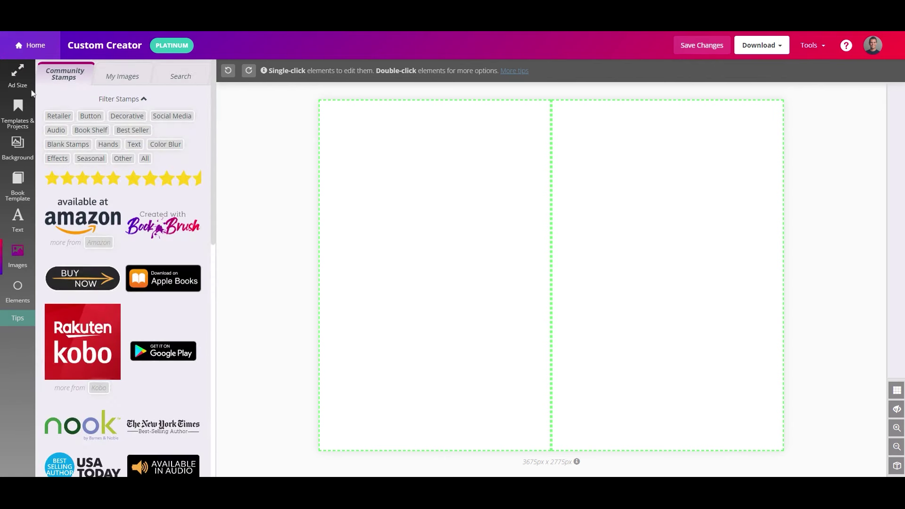
{"action": "left_click", "coordinate": [117, 75]}
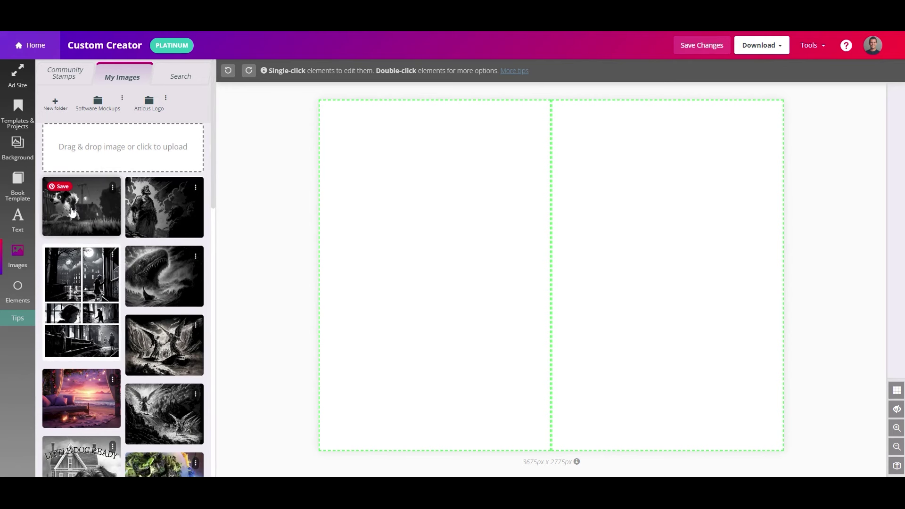
{"action": "left_click_drag", "start_coordinate": [76, 213], "coordinate": [96, 222]}
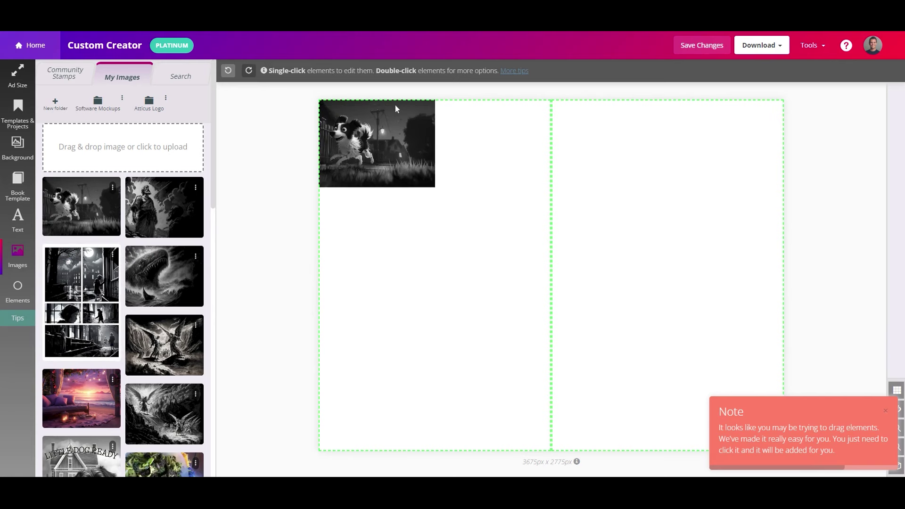
Stretch the dog image to cover both pages, slightly past the canvas edges
{"action": "mouse_move", "coordinate": [431, 179]}
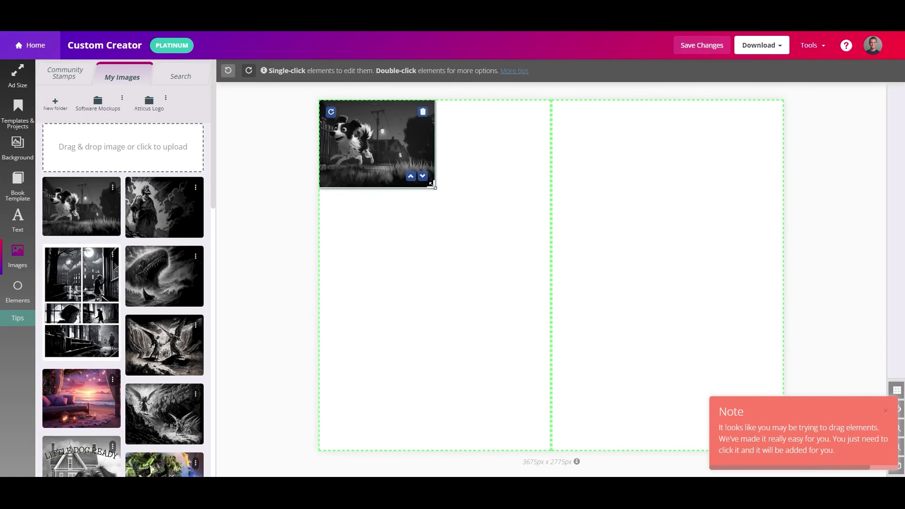
{"action": "left_click_drag", "start_coordinate": [433, 187], "coordinate": [784, 450]}
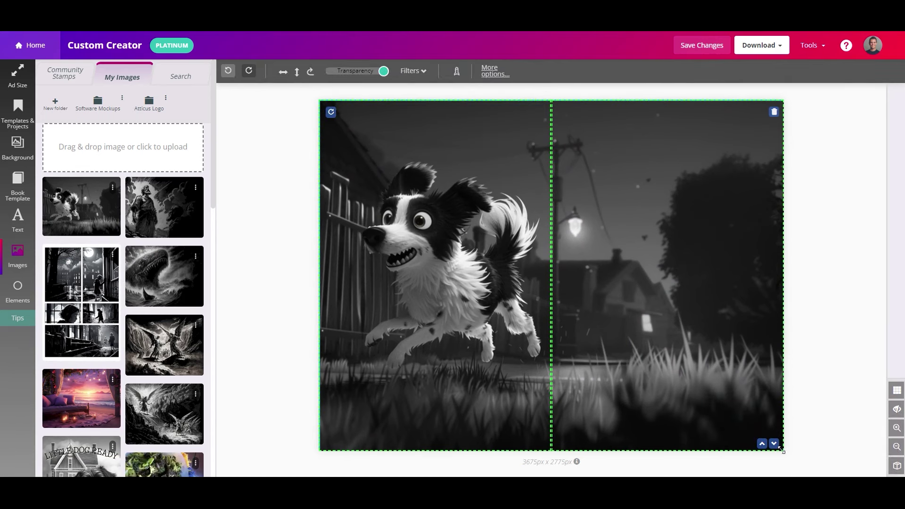
{"action": "left_click_drag", "start_coordinate": [781, 449], "coordinate": [807, 450]}
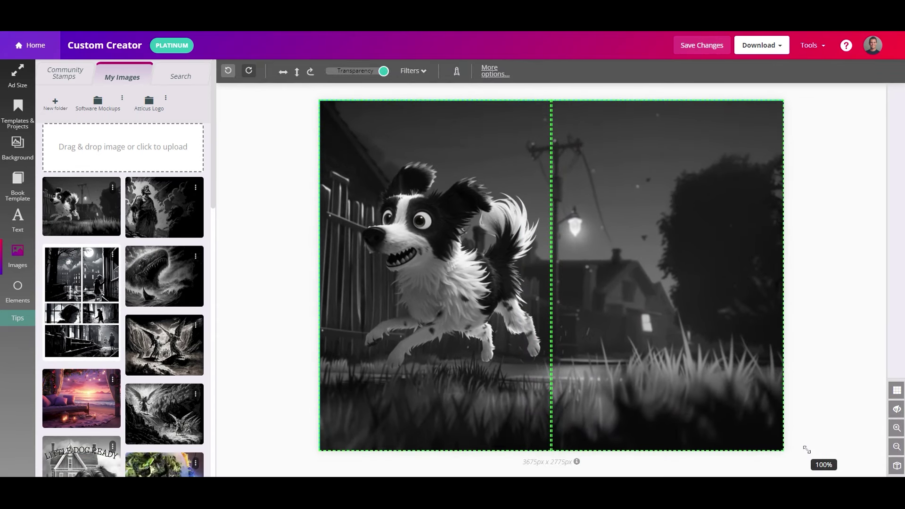
{"action": "left_click", "coordinate": [807, 450]}
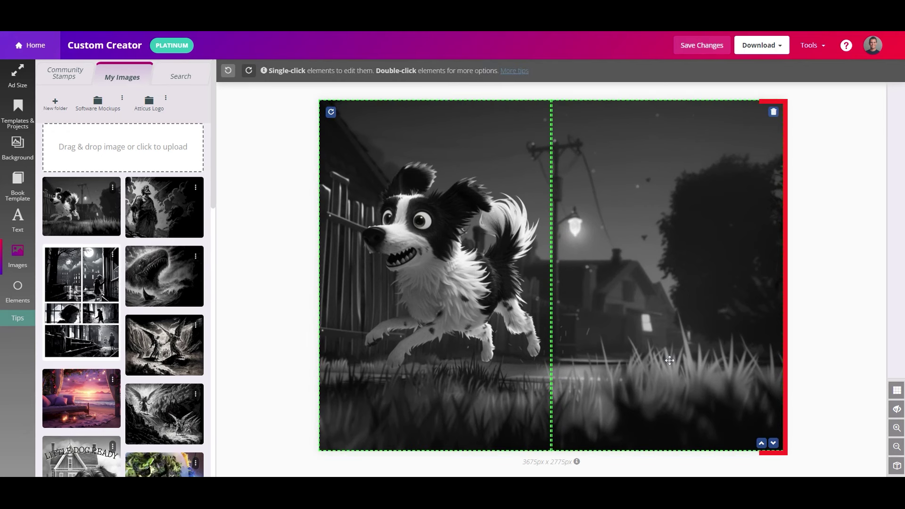
{"action": "mouse_move", "coordinate": [494, 100]}
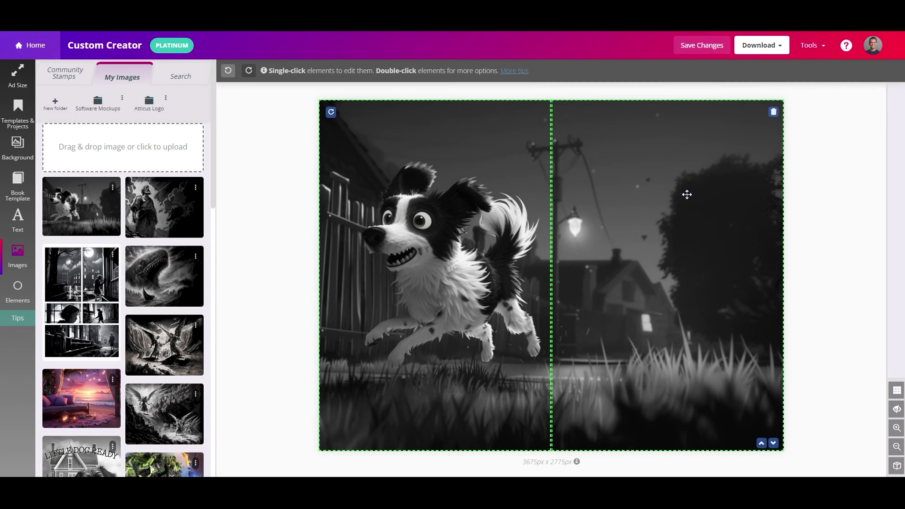
{"action": "left_click", "coordinate": [749, 49]}
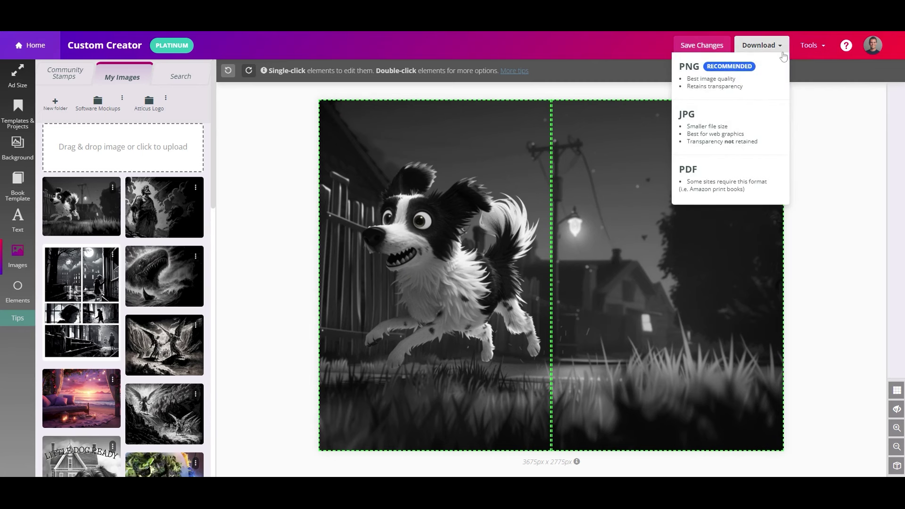
{"action": "left_click", "coordinate": [608, 186]}
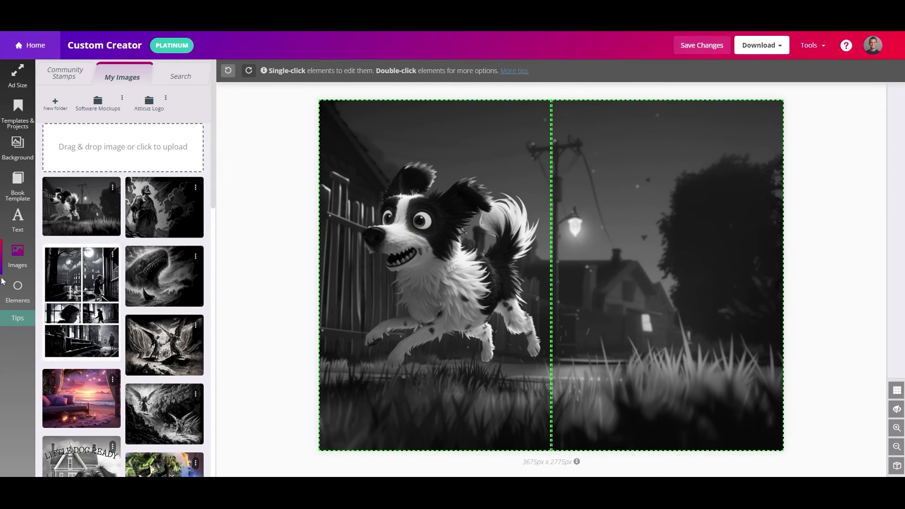
Add a dark square over the right page and make it semi-transparent
{"action": "left_click", "coordinate": [10, 290]}
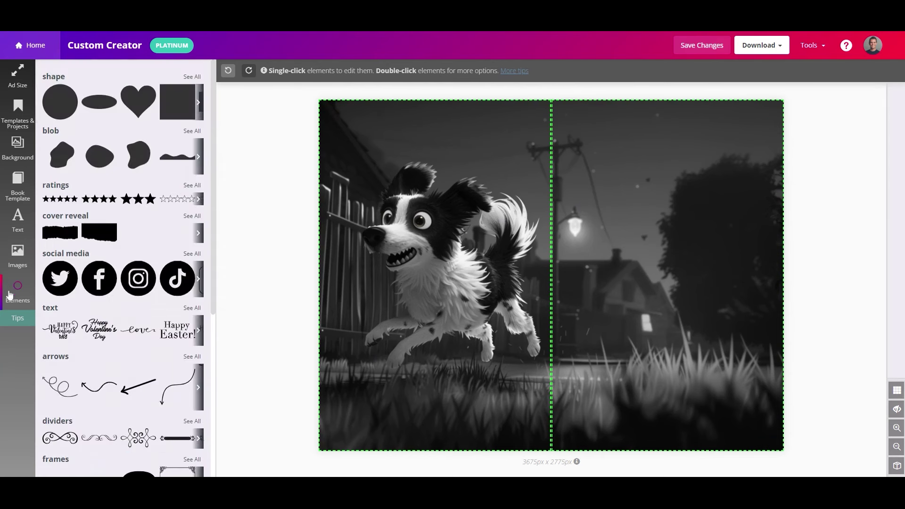
{"action": "left_click", "coordinate": [194, 111]}
{"action": "left_click_drag", "start_coordinate": [402, 160], "coordinate": [594, 162]}
{"action": "left_click_drag", "start_coordinate": [681, 227], "coordinate": [770, 430]}
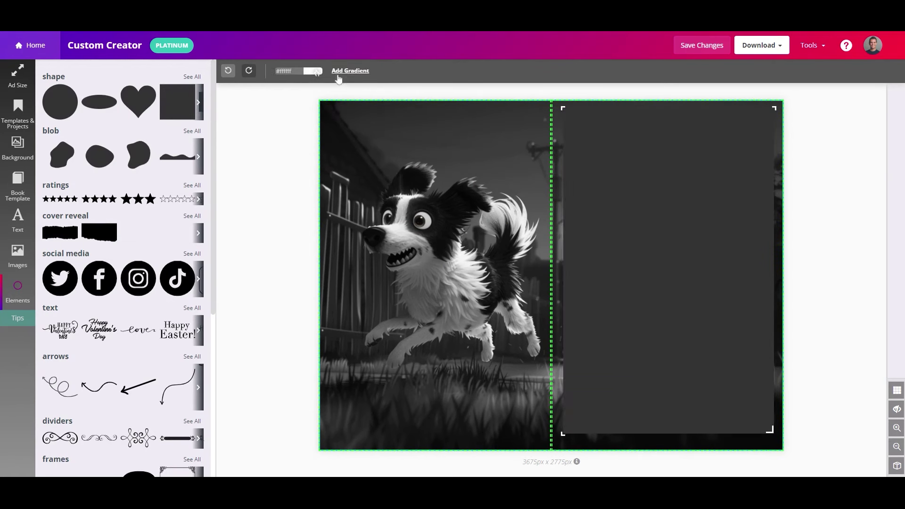
{"action": "left_click", "coordinate": [597, 197]}
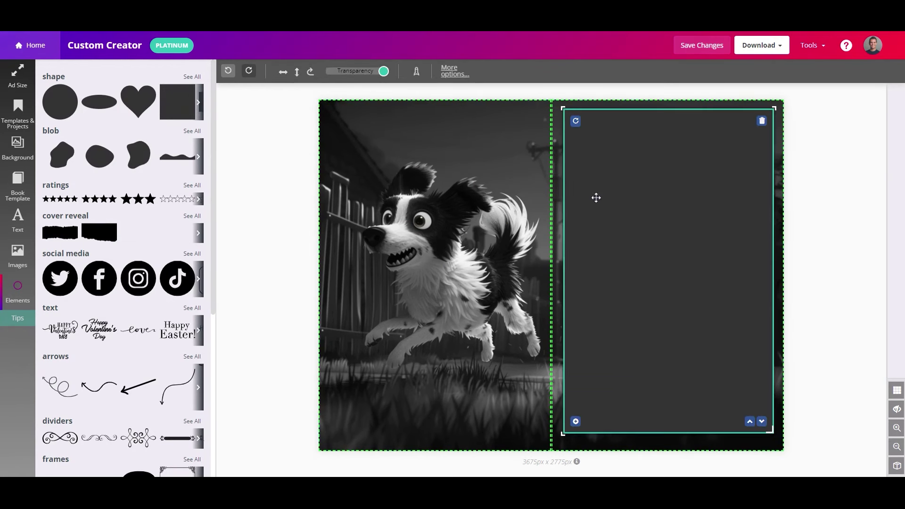
{"action": "mouse_move", "coordinate": [384, 78]}
{"action": "left_mouse_down"}
{"action": "mouse_move", "coordinate": [348, 76]}
{"action": "mouse_move", "coordinate": [369, 77]}
{"action": "left_mouse_up"}
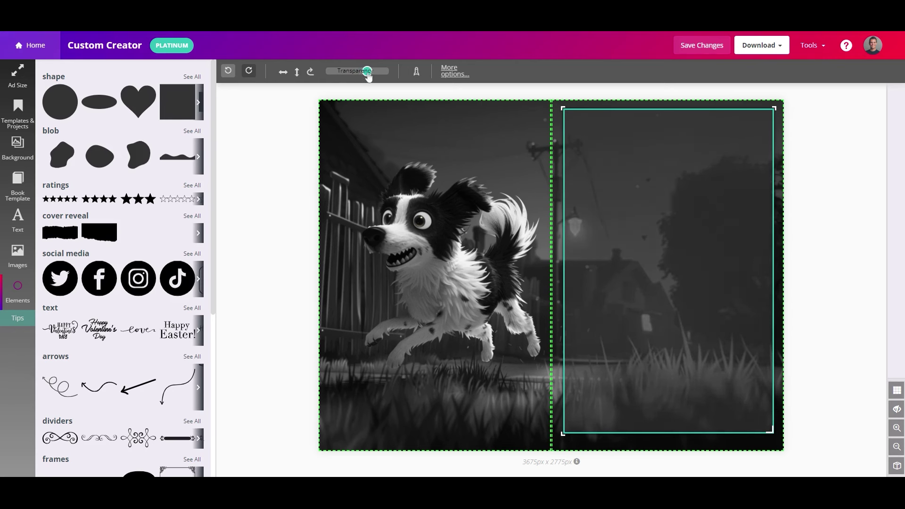
Resize the dark overlay to span the right page from the top and fold to the edges
{"action": "mouse_move", "coordinate": [624, 243]}
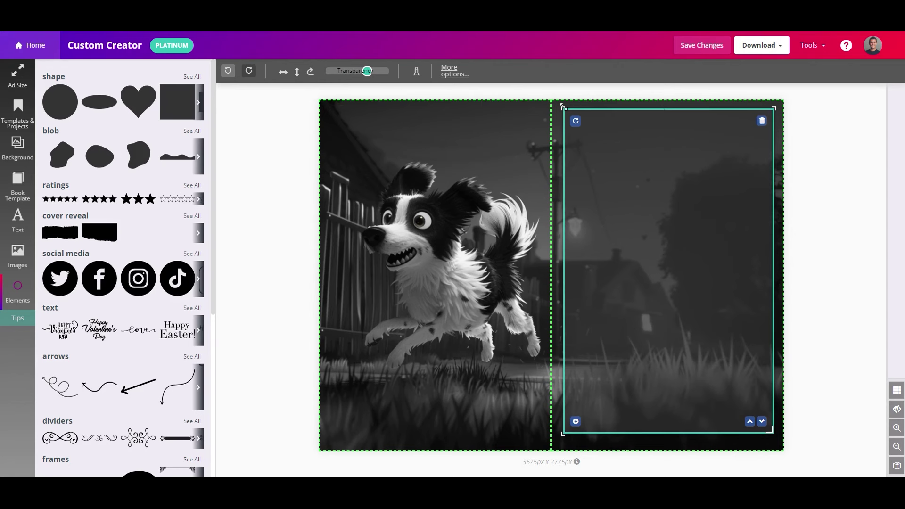
{"action": "left_click_drag", "start_coordinate": [598, 109], "coordinate": [609, 191]}
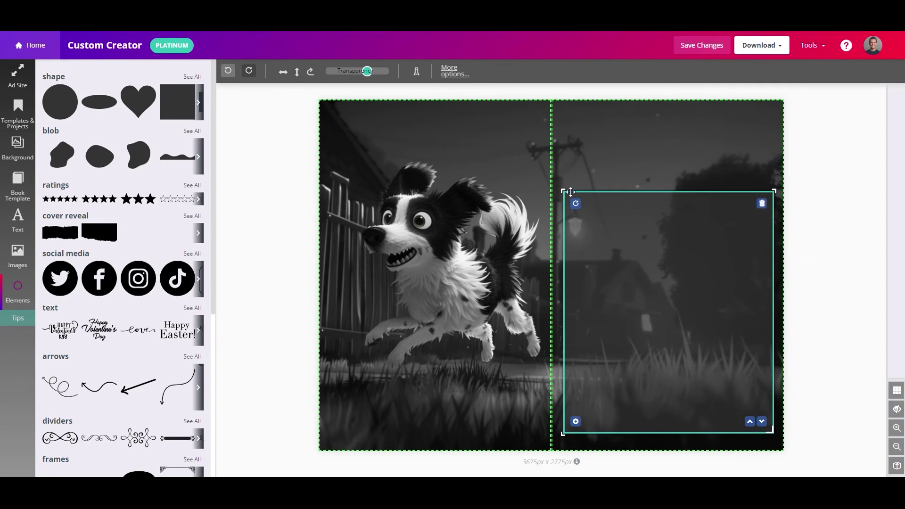
{"action": "left_click_drag", "start_coordinate": [563, 191], "coordinate": [552, 92]}
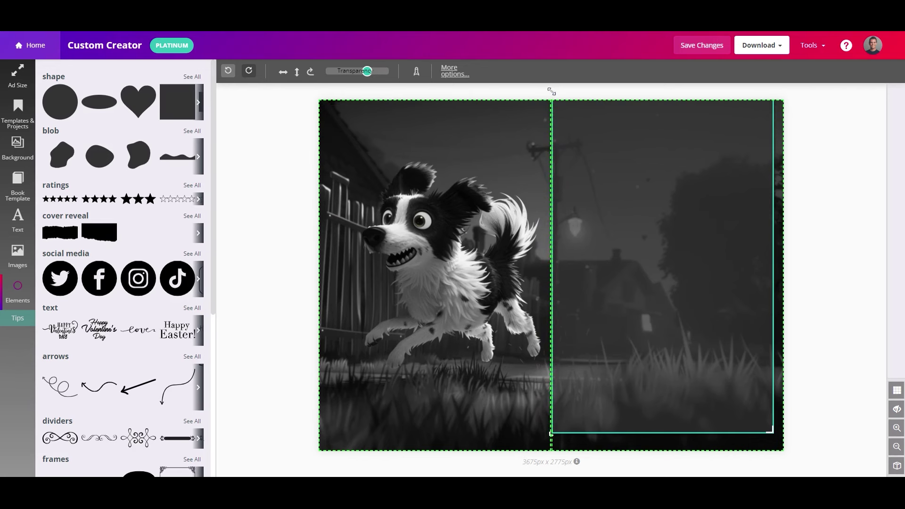
{"action": "left_click", "coordinate": [551, 91]}
{"action": "left_click_drag", "start_coordinate": [771, 430], "coordinate": [784, 454]}
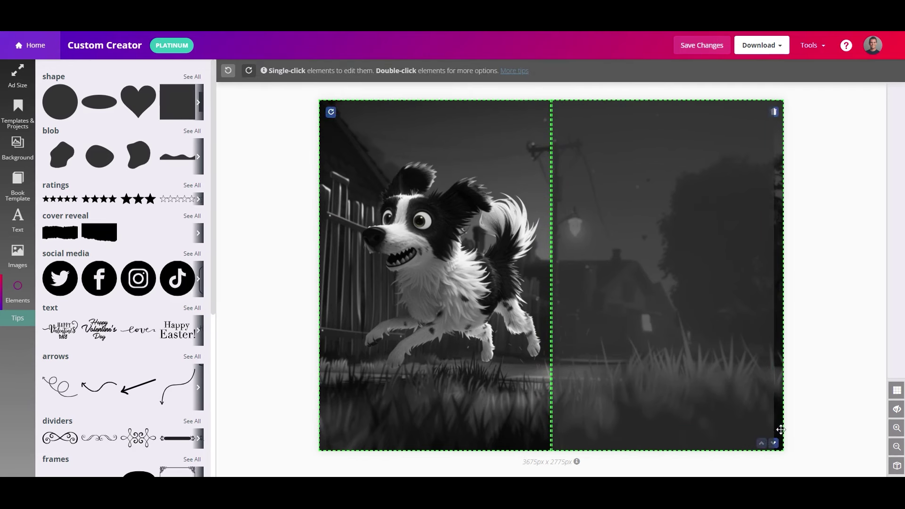
{"action": "left_click_drag", "start_coordinate": [773, 441], "coordinate": [785, 446]}
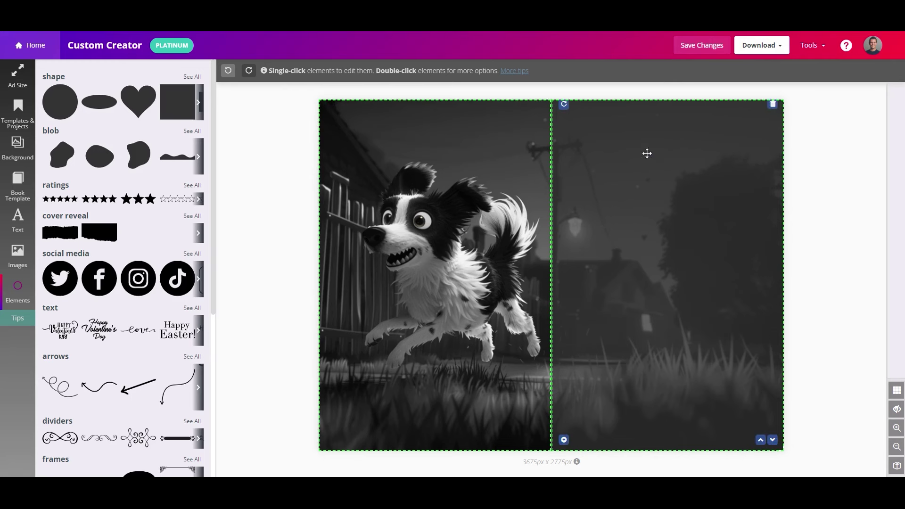
{"action": "left_click", "coordinate": [683, 212]}
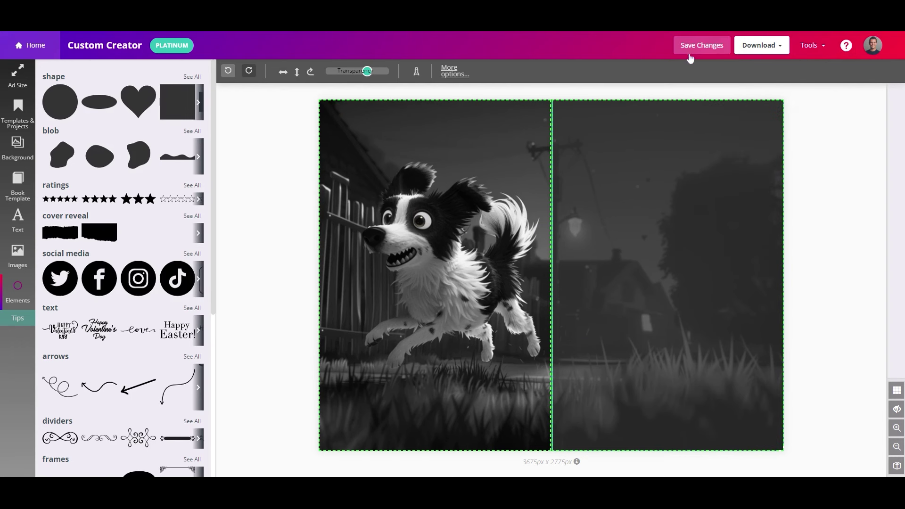
{"action": "mouse_move", "coordinate": [766, 47]}
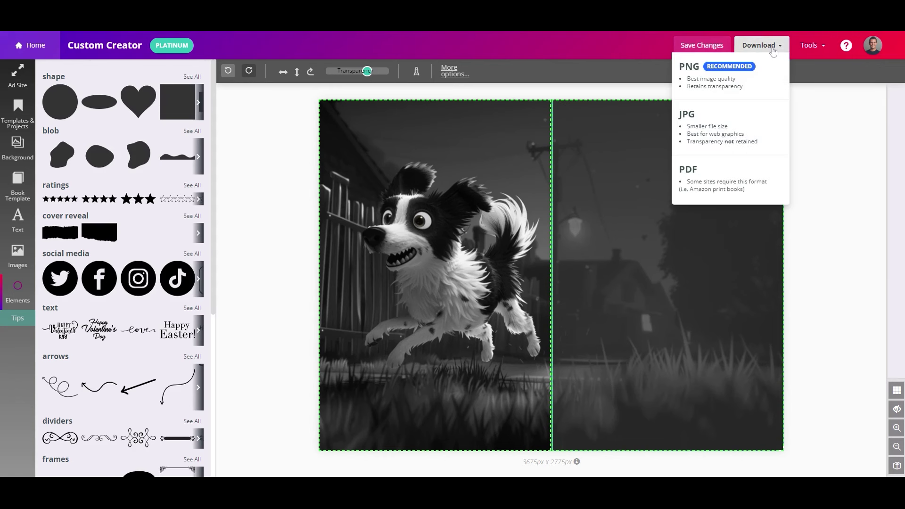
Download the faded dog spread as a PNG to the computer, then move to Canva's home page
{"action": "left_click", "coordinate": [712, 88]}
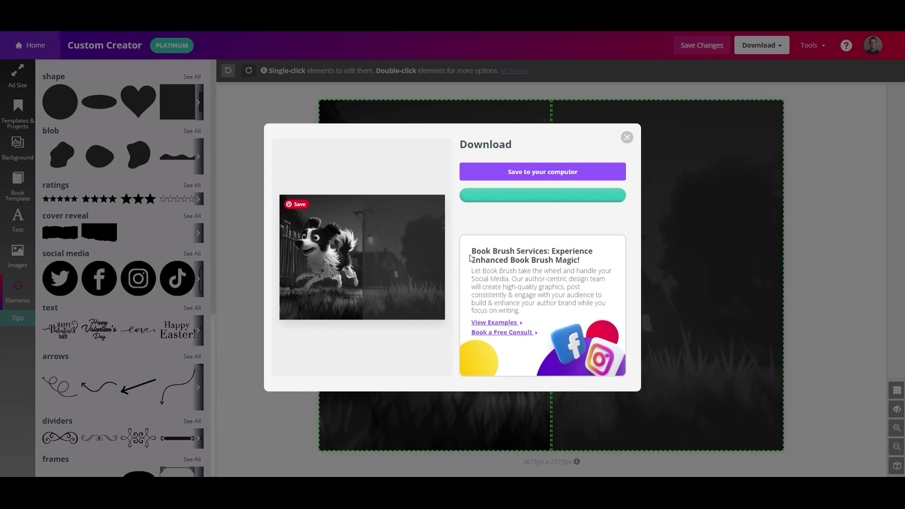
{"action": "left_click", "coordinate": [549, 174]}
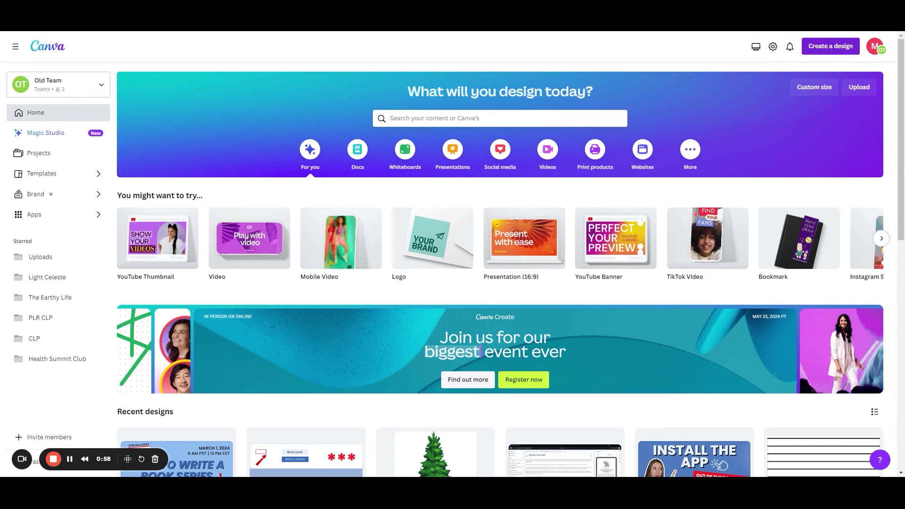
{"action": "left_click", "coordinate": [822, 49]}
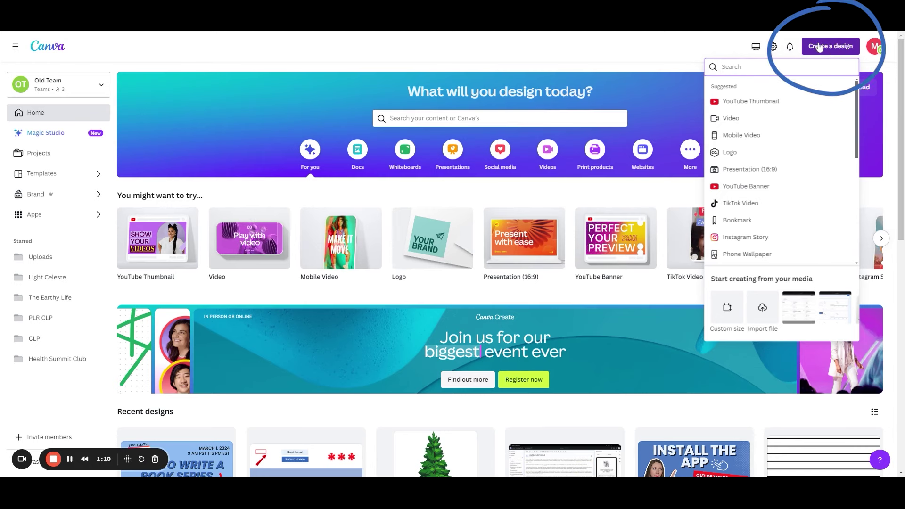
Create a custom-size design of 6.125 × 9.25 inches
{"action": "left_click", "coordinate": [726, 312]}
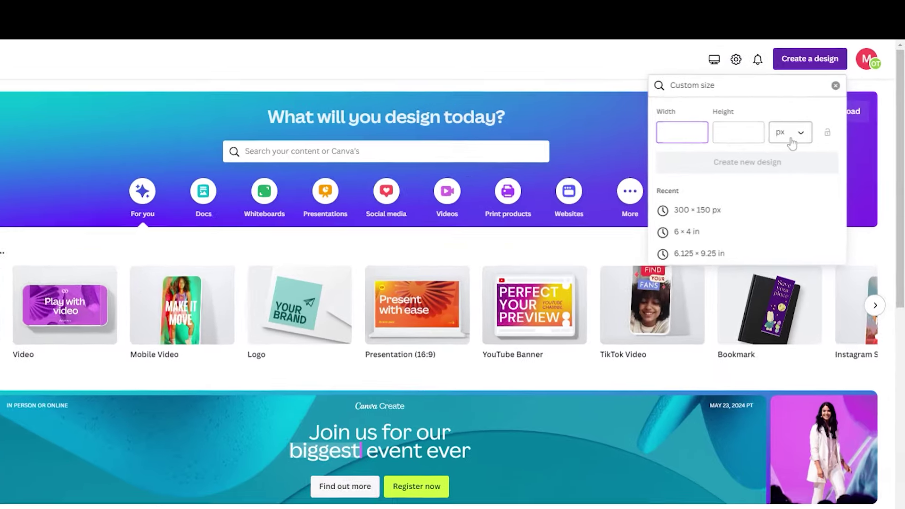
{"action": "left_click", "coordinate": [816, 108]}
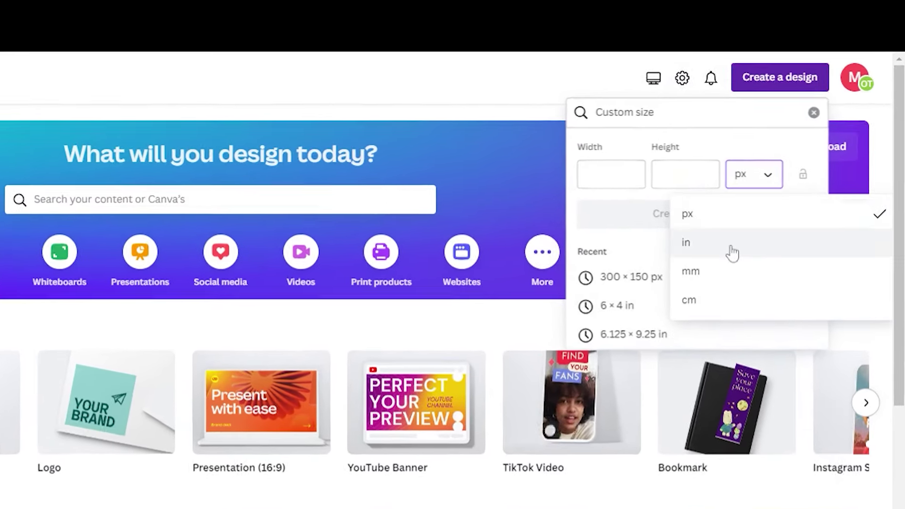
{"action": "left_click", "coordinate": [726, 204]}
{"action": "left_click", "coordinate": [601, 180]}
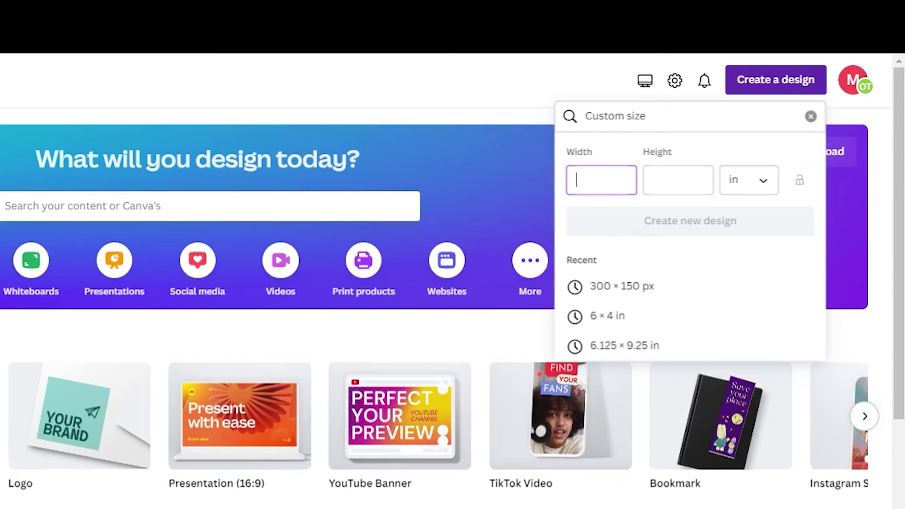
{"action": "type", "text": "6.12"}
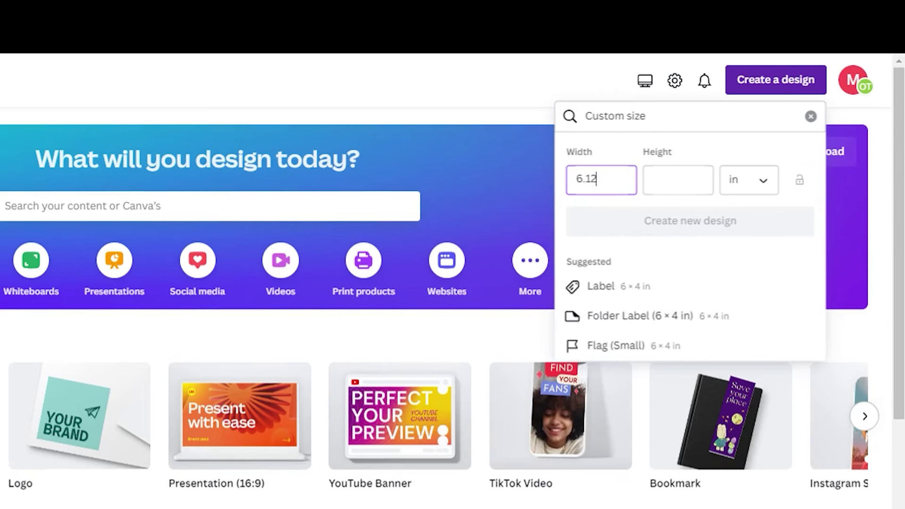
{"action": "type", "text": "5"}
{"action": "left_click", "coordinate": [678, 180]}
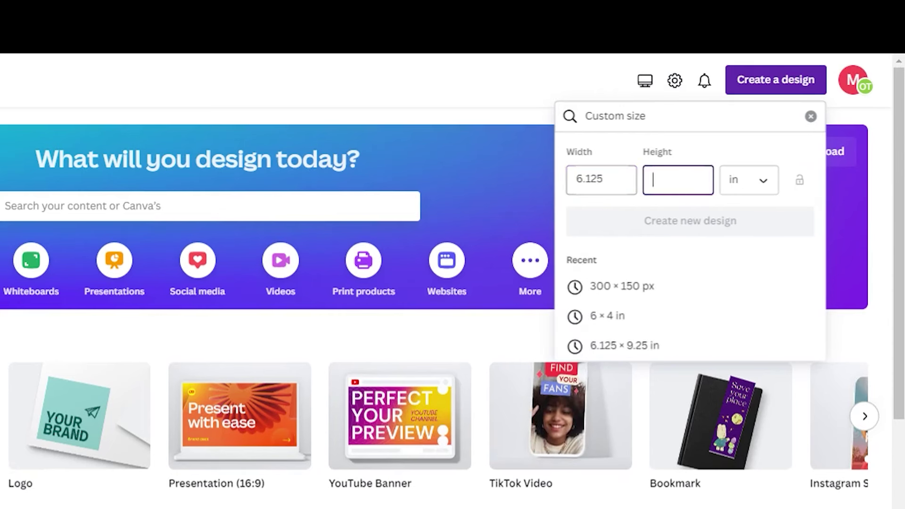
{"action": "type", "text": "9.2"}
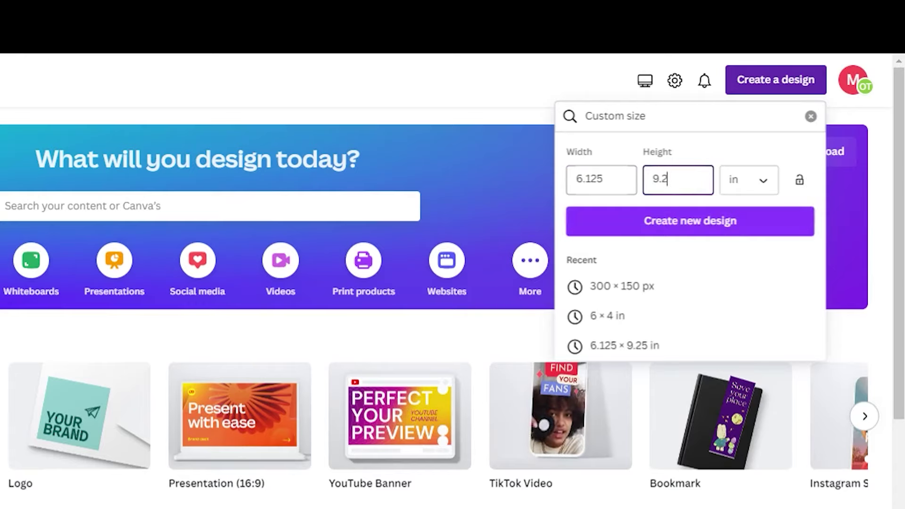
{"action": "type", "text": "5"}
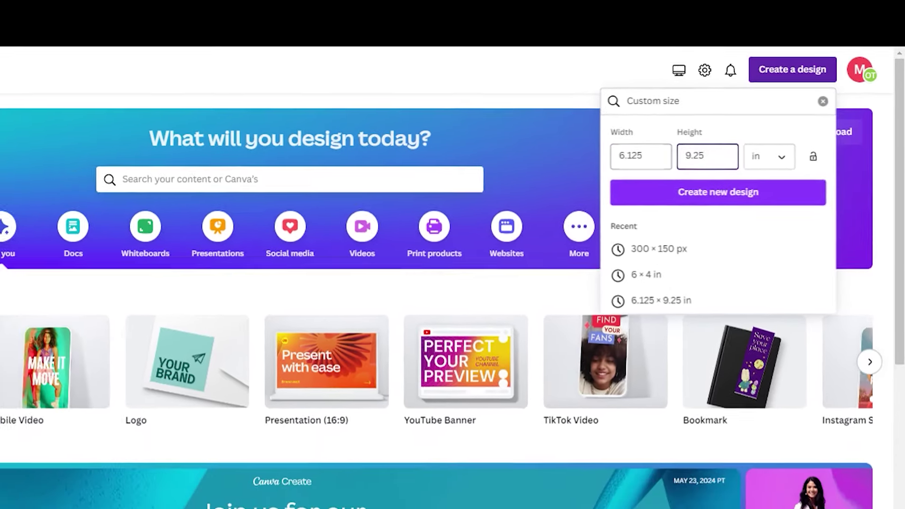
{"action": "left_click", "coordinate": [648, 221]}
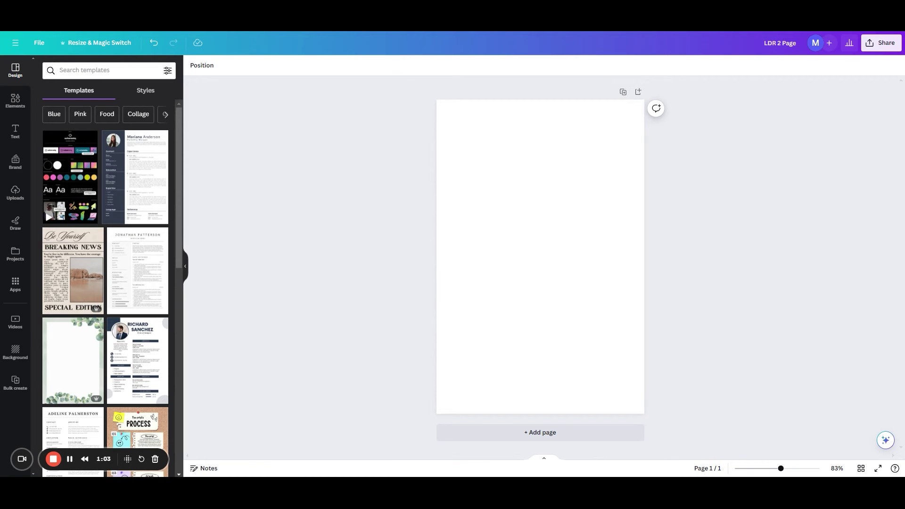
Add a blank second page to the design from the page thumbnails
{"action": "mouse_move", "coordinate": [547, 415]}
{"action": "left_mouse_down"}
{"action": "mouse_move", "coordinate": [589, 443]}
{"action": "mouse_move", "coordinate": [543, 415]}
{"action": "left_mouse_up"}
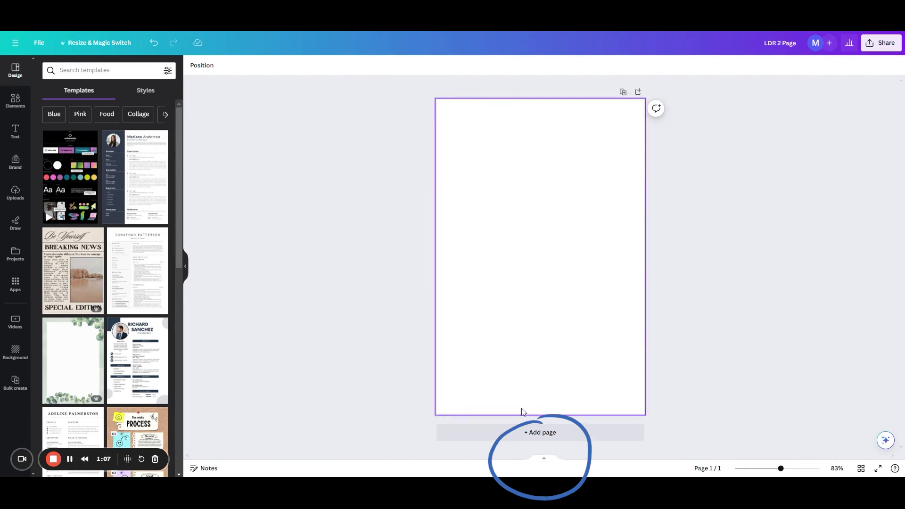
{"action": "left_click", "coordinate": [542, 462]}
{"action": "left_click", "coordinate": [239, 437]}
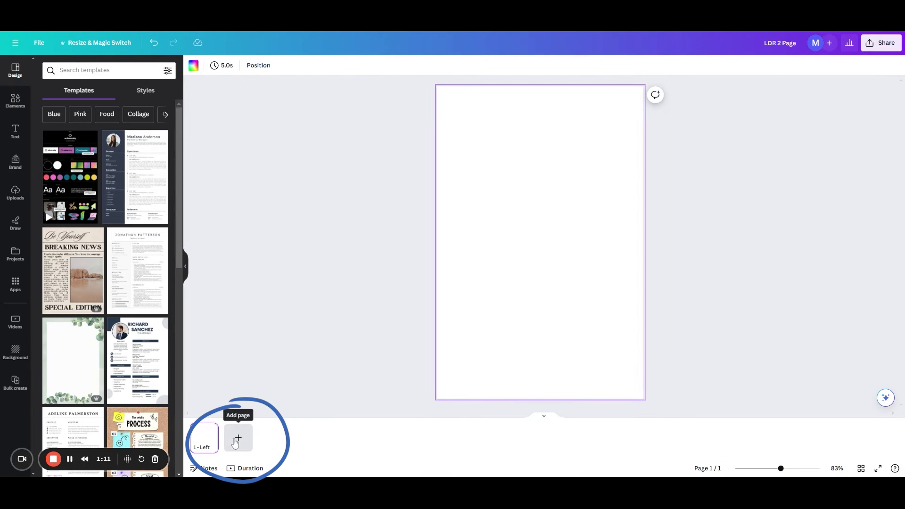
{"action": "left_click", "coordinate": [544, 416]}
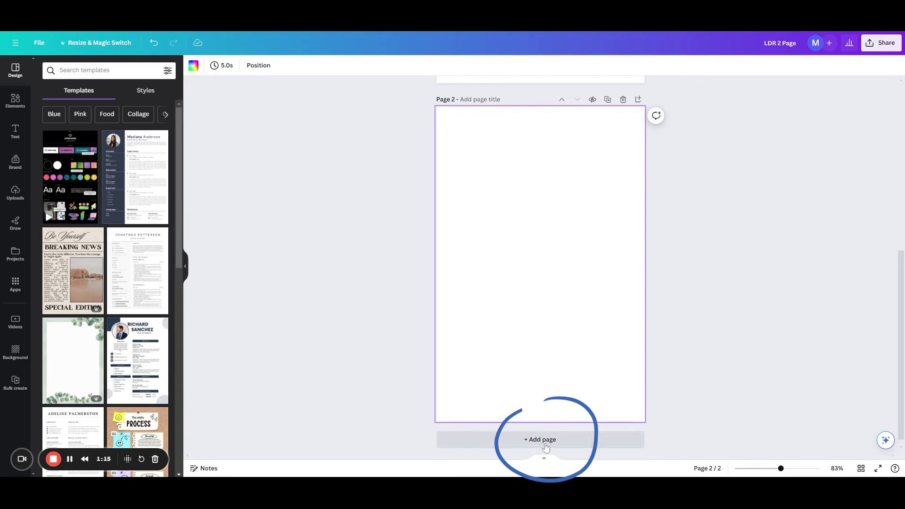
{"action": "scroll", "coordinate": [528, 403], "scroll_direction": "down", "scroll_amount": 1}
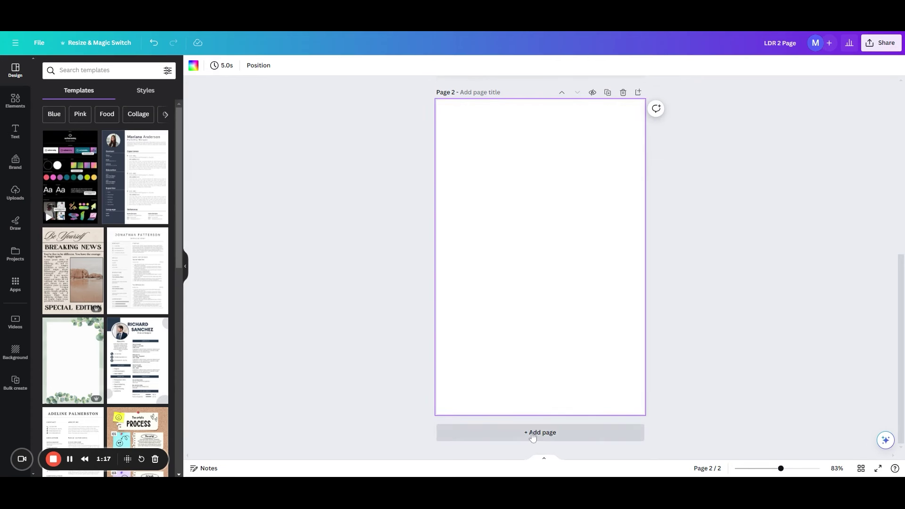
{"action": "scroll", "coordinate": [501, 279], "scroll_direction": "up", "scroll_amount": 6}
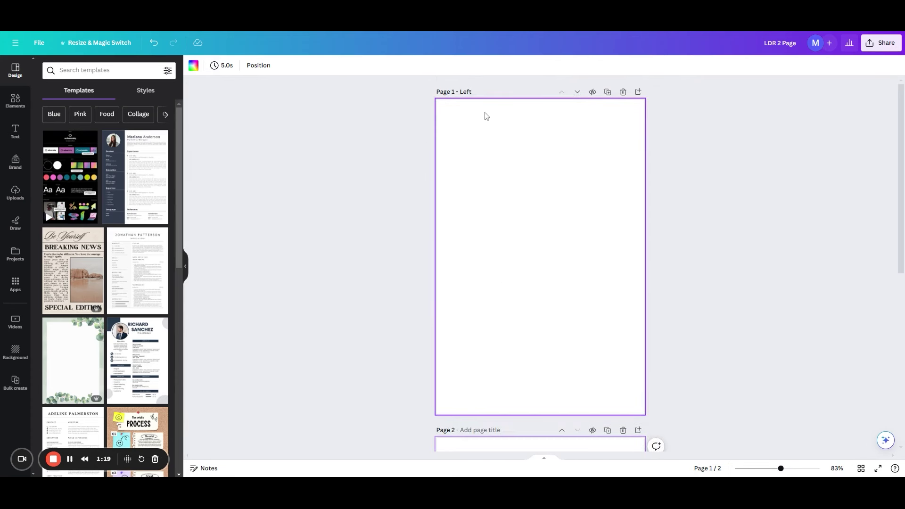
{"action": "left_click", "coordinate": [15, 193]}
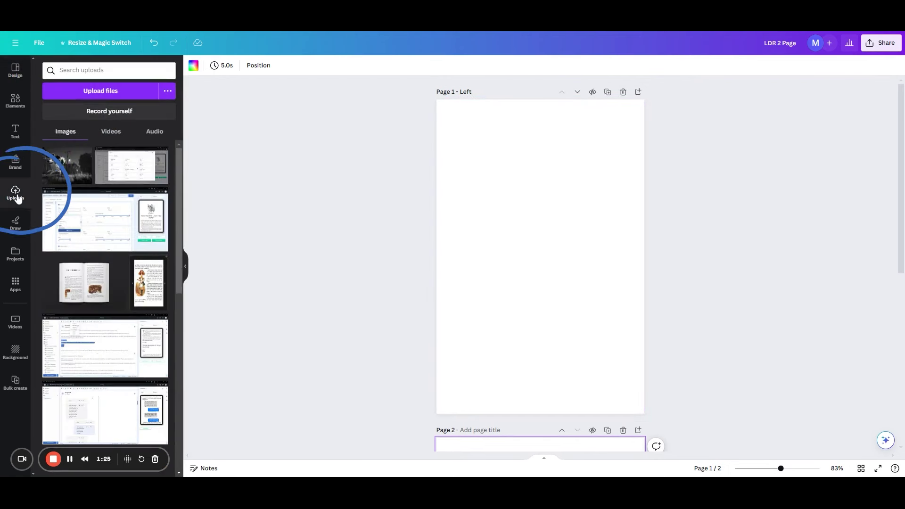
Place the night dog image at page 1's top-left and enlarge it far past the right edge
{"action": "left_click", "coordinate": [55, 170]}
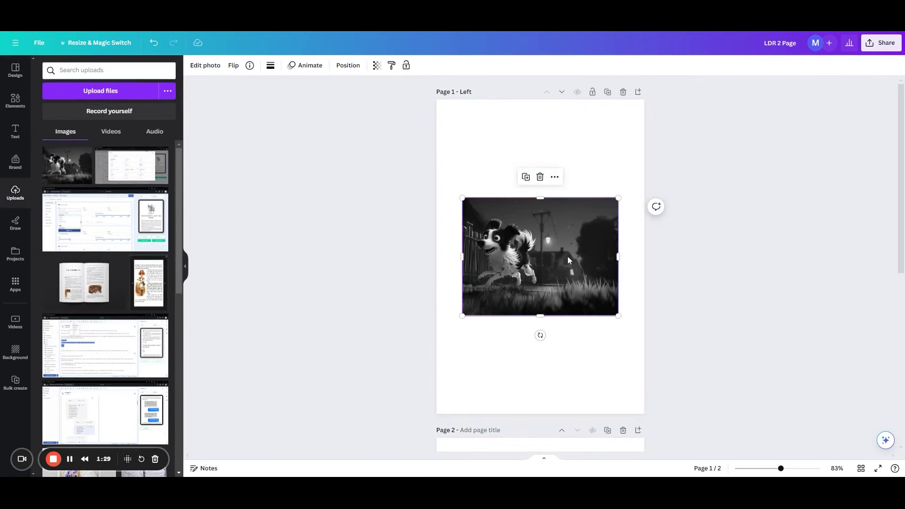
{"action": "left_click_drag", "start_coordinate": [568, 255], "coordinate": [541, 157]}
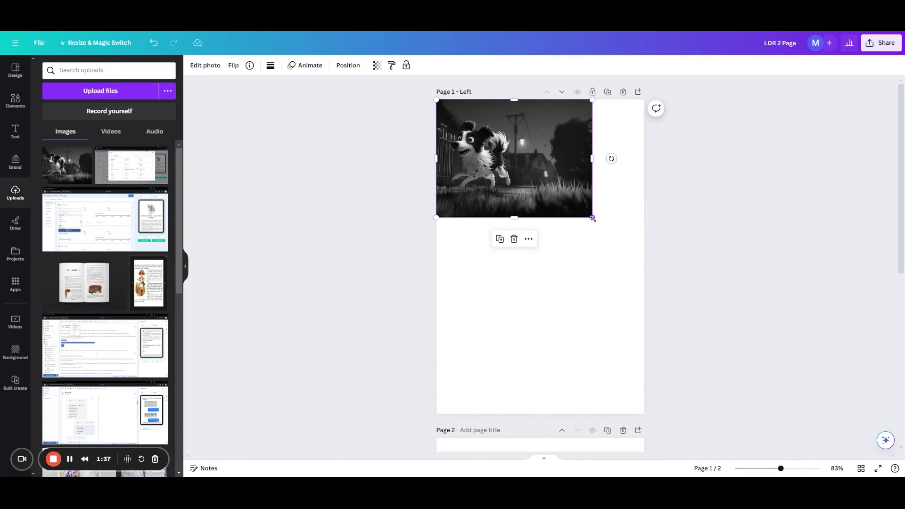
{"action": "left_click_drag", "start_coordinate": [593, 218], "coordinate": [593, 217]}
{"action": "left_click_drag", "start_coordinate": [593, 217], "coordinate": [824, 459]}
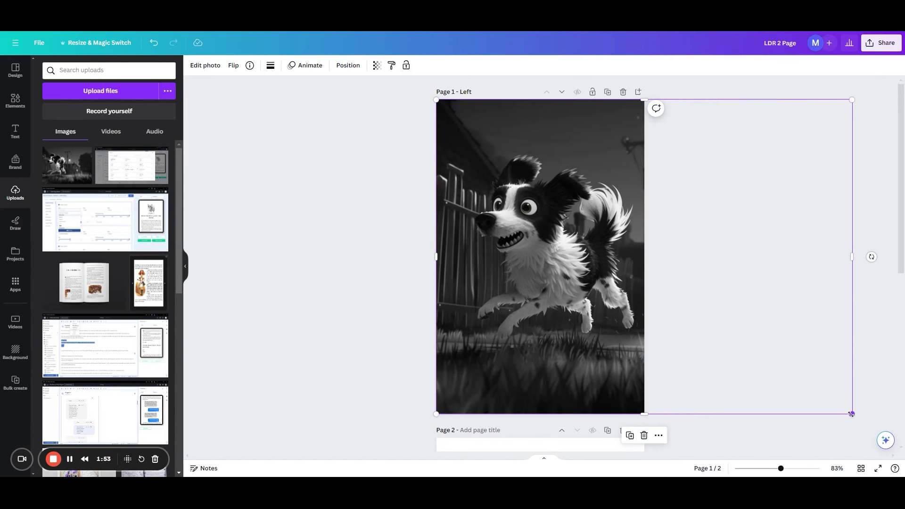
{"action": "left_click_drag", "start_coordinate": [852, 414], "coordinate": [896, 448]}
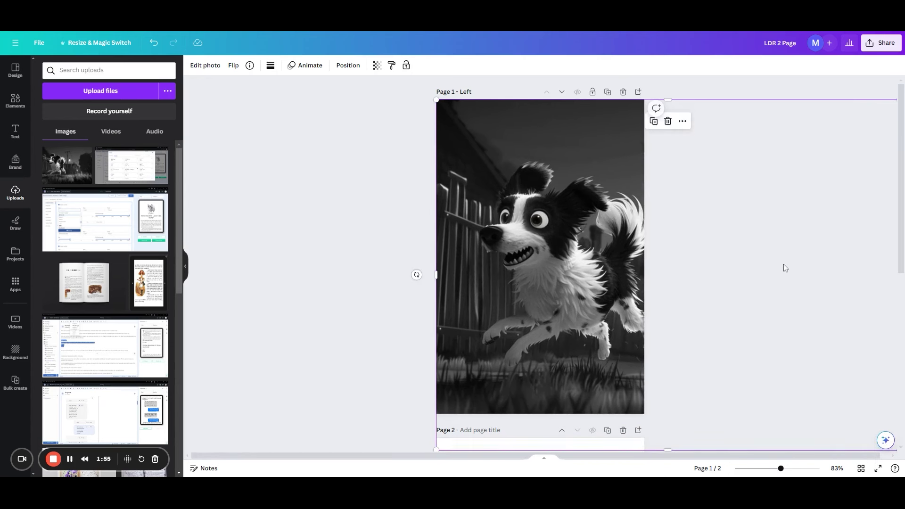
{"action": "mouse_move", "coordinate": [778, 264]}
{"action": "left_mouse_down"}
{"action": "mouse_move", "coordinate": [754, 263]}
{"action": "mouse_move", "coordinate": [762, 263]}
{"action": "left_mouse_up"}
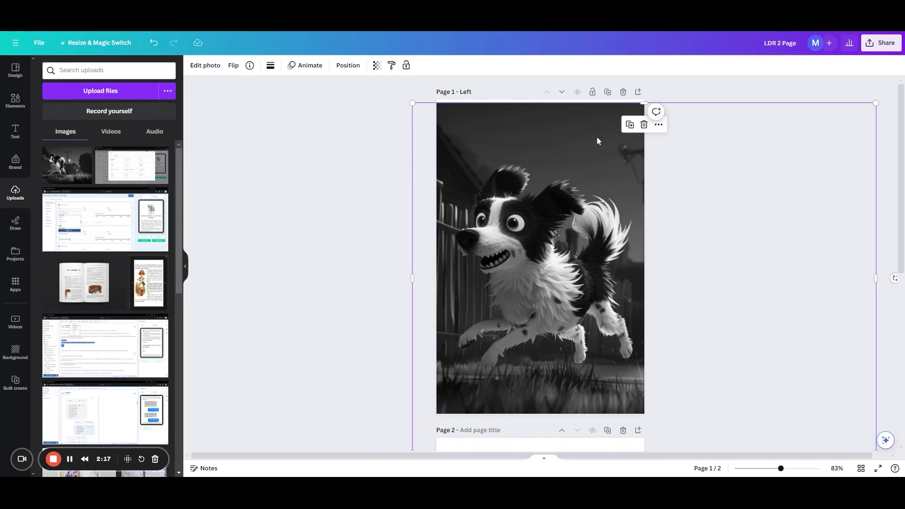
{"action": "left_click", "coordinate": [630, 125]}
Move the dog image copy onto page 2, sliding it left to show the house, streetlamp and grass
{"action": "left_click_drag", "start_coordinate": [530, 164], "coordinate": [552, 215]}
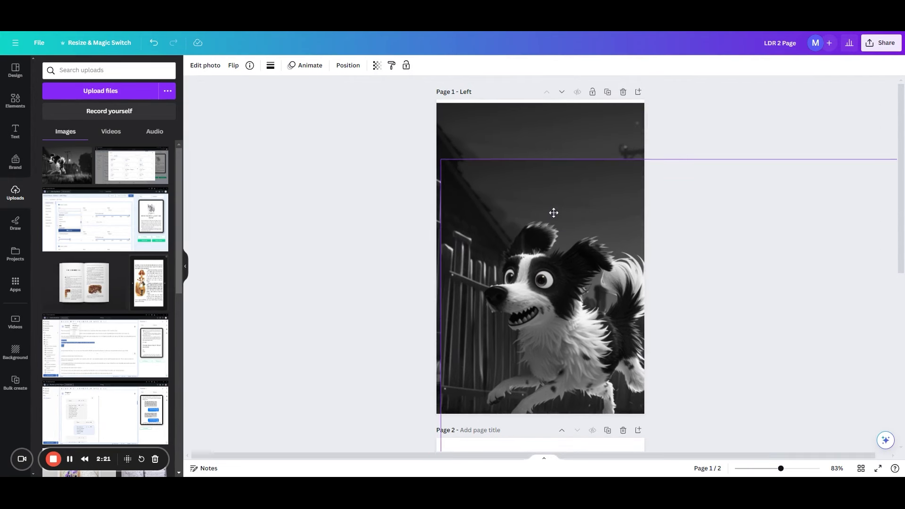
{"action": "scroll", "coordinate": [544, 167], "scroll_direction": "down", "scroll_amount": 4}
{"action": "left_click_drag", "start_coordinate": [540, 112], "coordinate": [530, 376]}
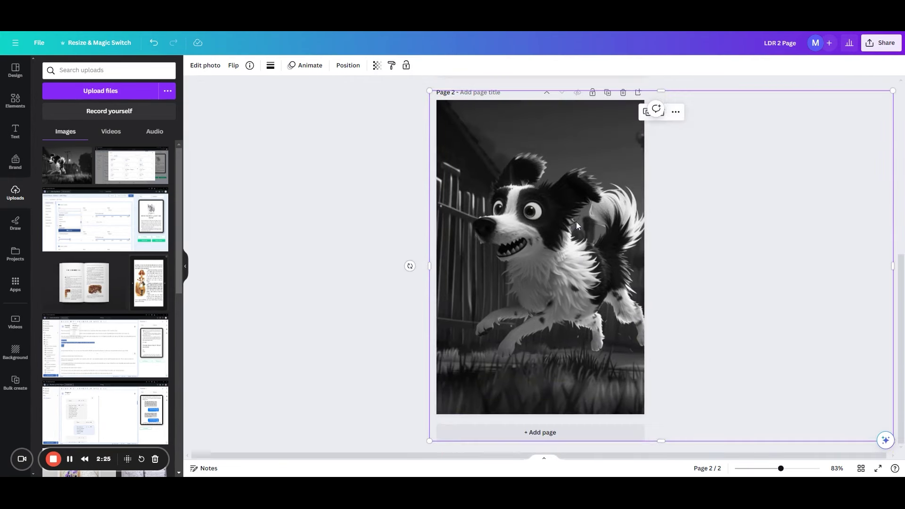
{"action": "left_click_drag", "start_coordinate": [577, 225], "coordinate": [371, 197]}
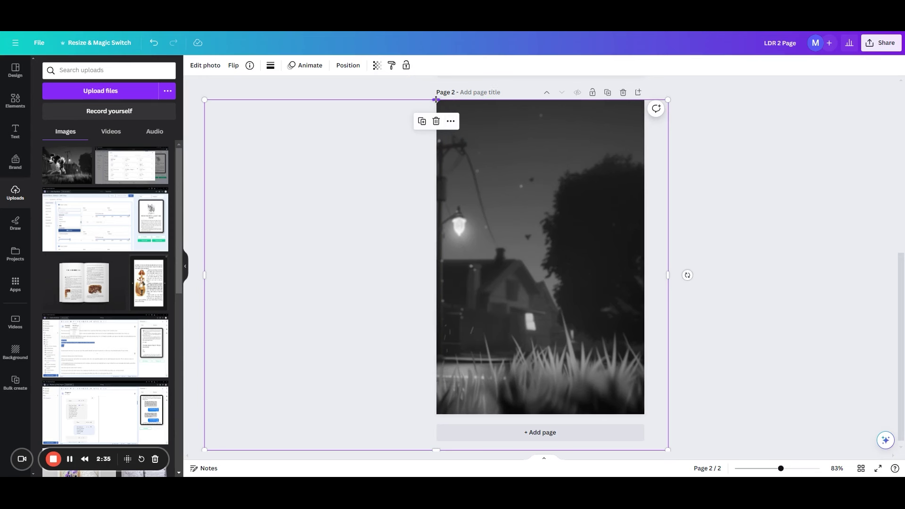
Select the large image frame on page 1, then the one on page 2
{"action": "scroll", "coordinate": [628, 133], "scroll_direction": "up", "scroll_amount": 7}
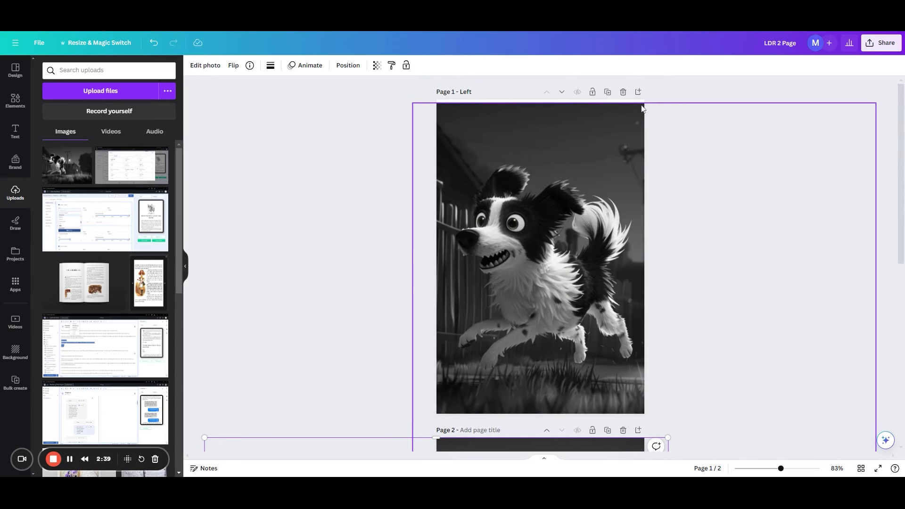
{"action": "left_click", "coordinate": [641, 103]}
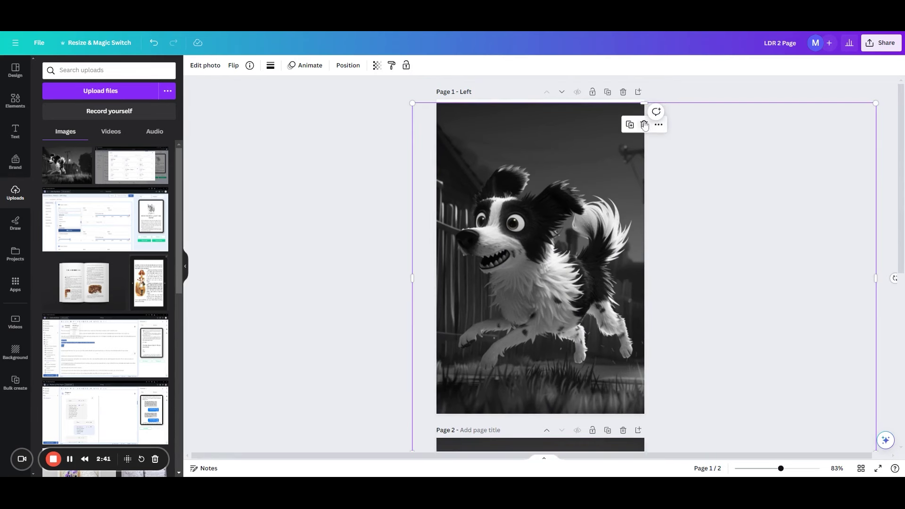
{"action": "scroll", "coordinate": [636, 141], "scroll_direction": "down", "scroll_amount": 7}
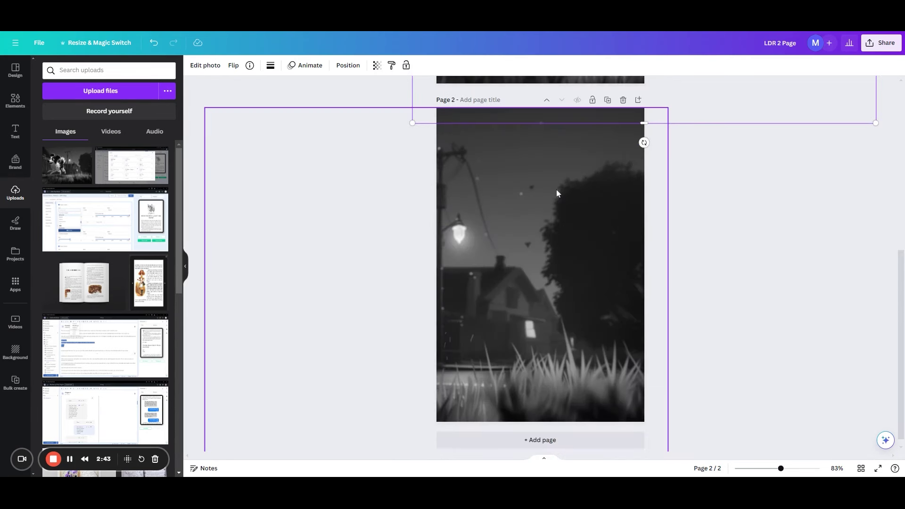
{"action": "left_click", "coordinate": [641, 142]}
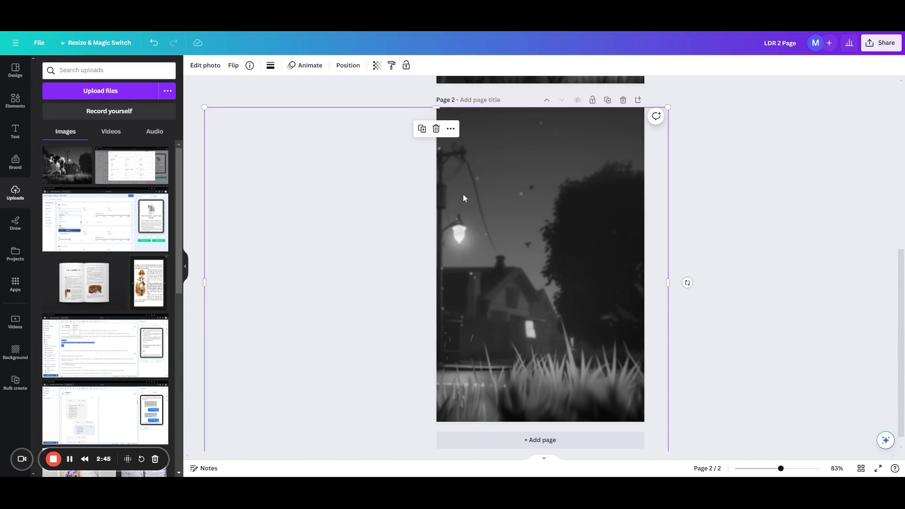
{"action": "scroll", "coordinate": [463, 195], "scroll_direction": "up", "scroll_amount": 1}
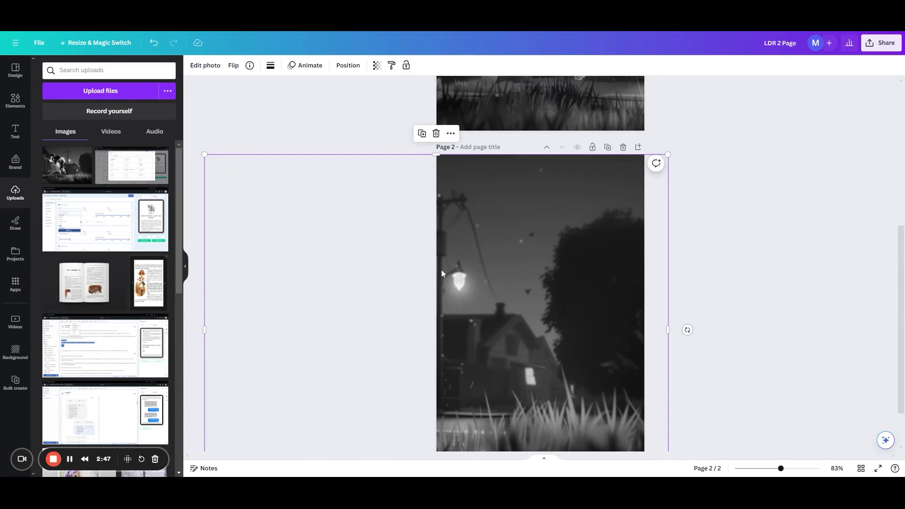
{"action": "scroll", "coordinate": [609, 156], "scroll_direction": "up", "scroll_amount": 5}
{"action": "scroll", "coordinate": [635, 114], "scroll_direction": "up", "scroll_amount": 1}
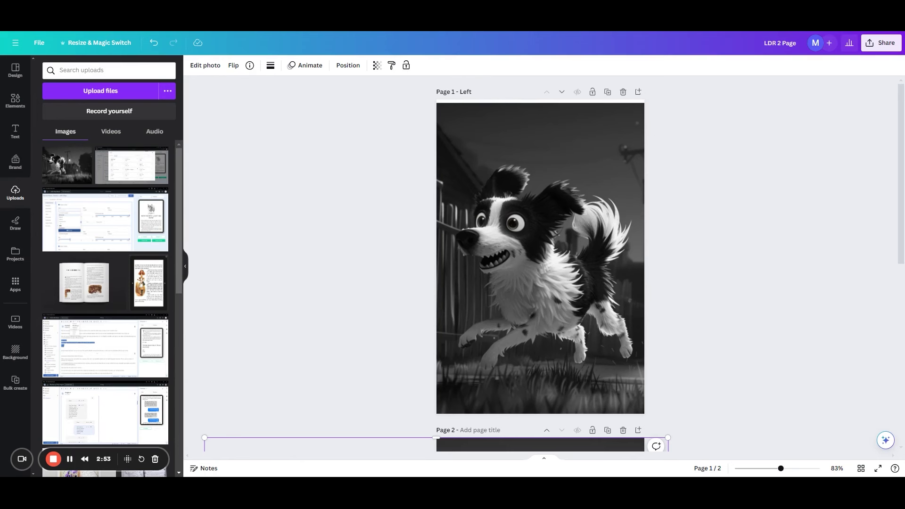
{"action": "scroll", "coordinate": [653, 132], "scroll_direction": "down", "scroll_amount": 1}
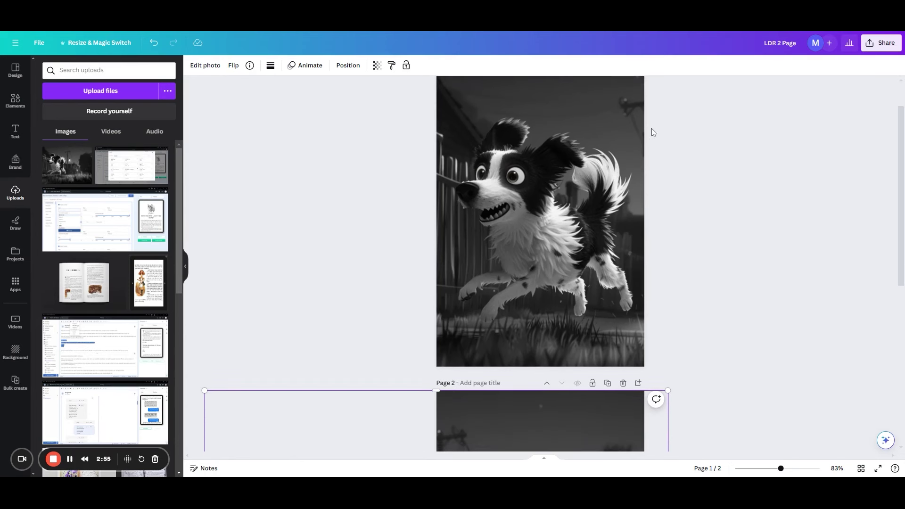
{"action": "scroll", "coordinate": [653, 133], "scroll_direction": "down", "scroll_amount": 6}
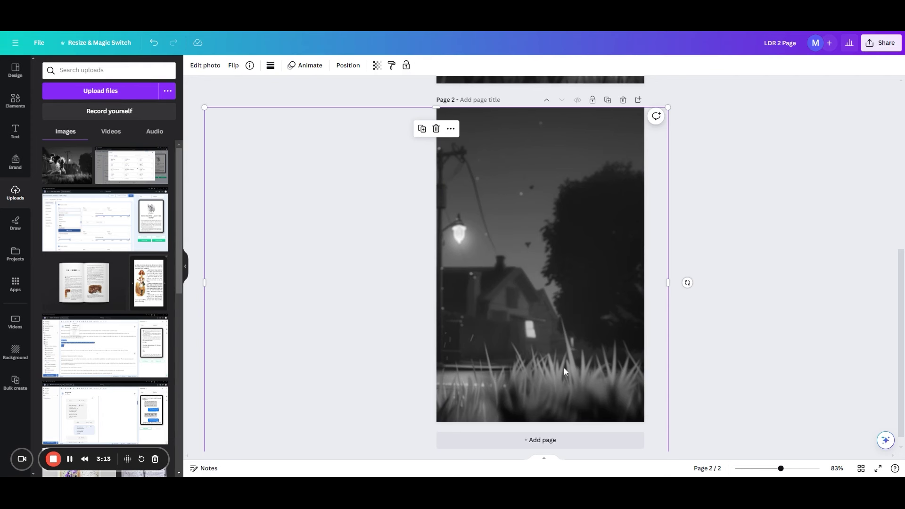
Nudge the night street photo upward within page 2's frame
{"action": "left_click_drag", "start_coordinate": [565, 371], "coordinate": [563, 326]}
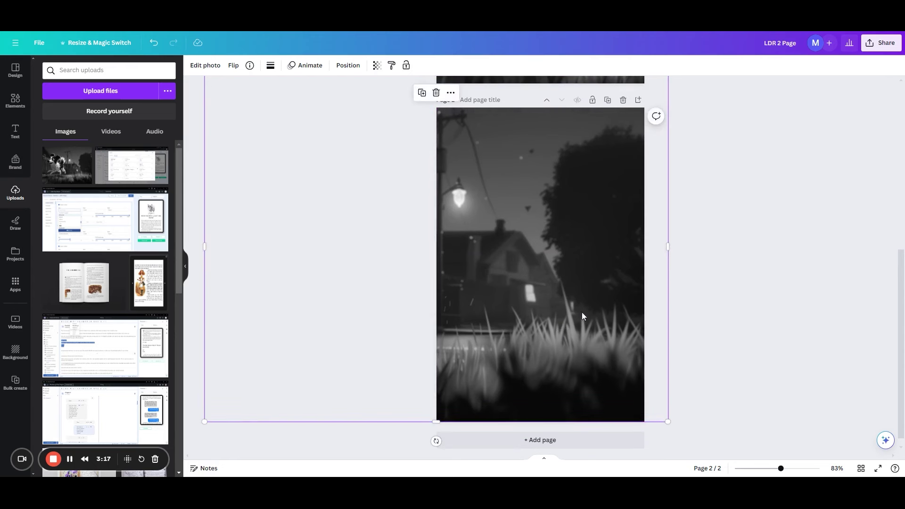
{"action": "scroll", "coordinate": [580, 306], "scroll_direction": "up", "scroll_amount": 5}
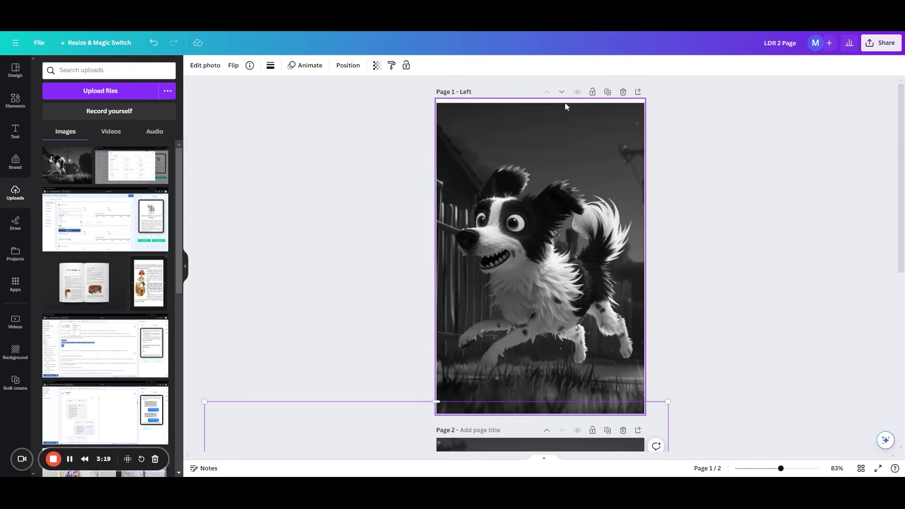
{"action": "scroll", "coordinate": [529, 263], "scroll_direction": "down", "scroll_amount": 2}
{"action": "scroll", "coordinate": [518, 236], "scroll_direction": "up", "scroll_amount": 3}
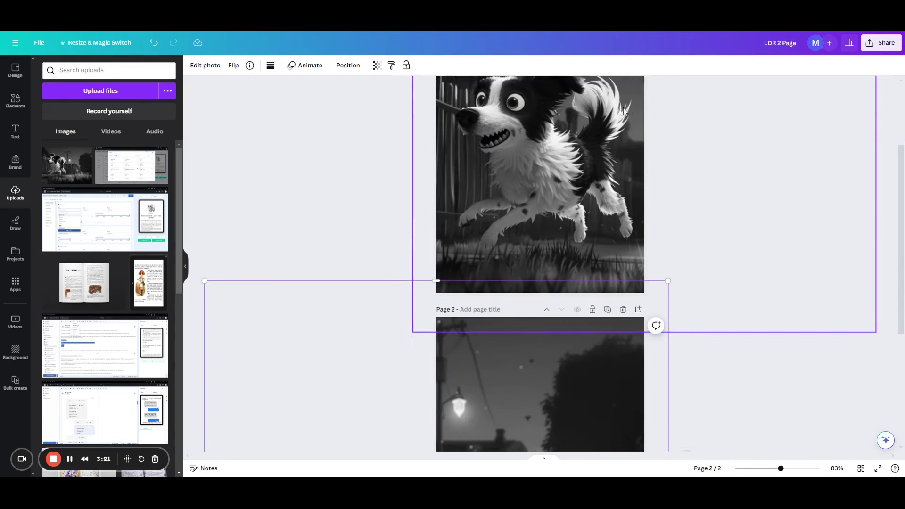
{"action": "scroll", "coordinate": [615, 165], "scroll_direction": "down", "scroll_amount": 5}
{"action": "scroll", "coordinate": [586, 177], "scroll_direction": "down", "scroll_amount": 1}
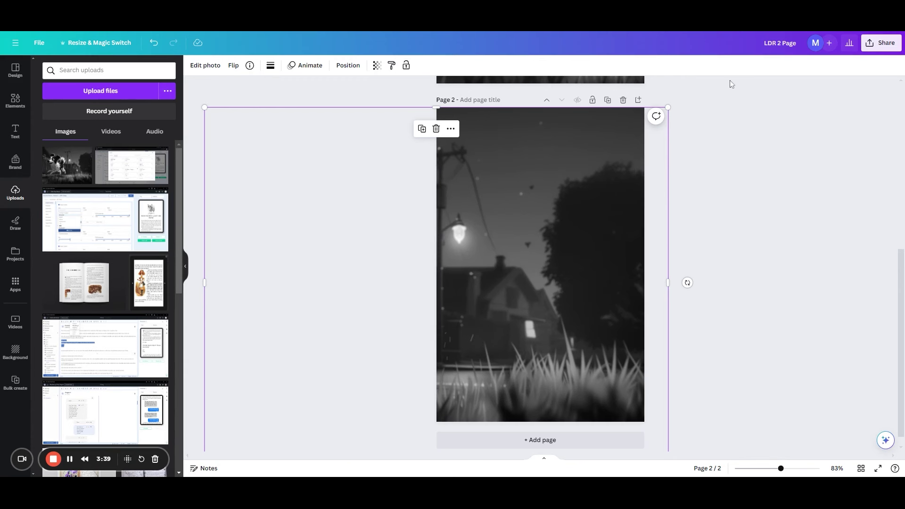
{"action": "left_click", "coordinate": [881, 43]}
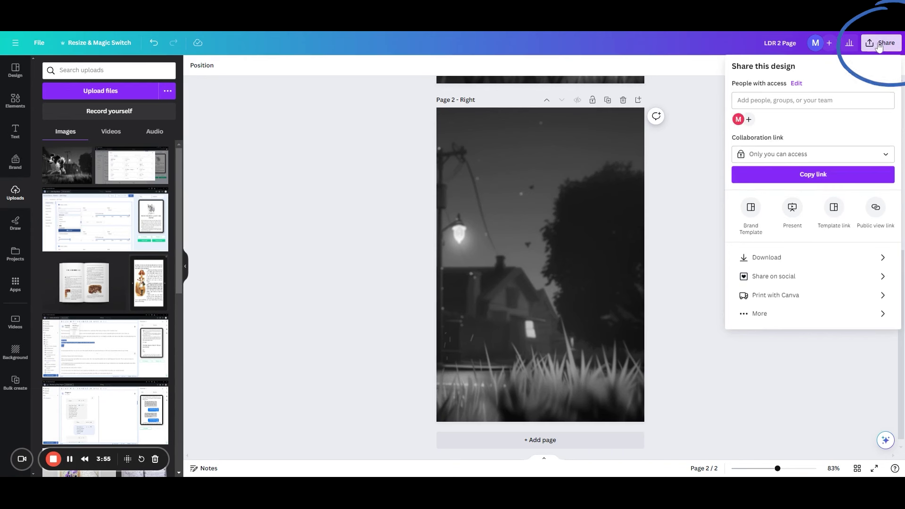
Download all 2 pages of the LDR 2 Page Canva design as PNG files
{"action": "left_click", "coordinate": [761, 259]}
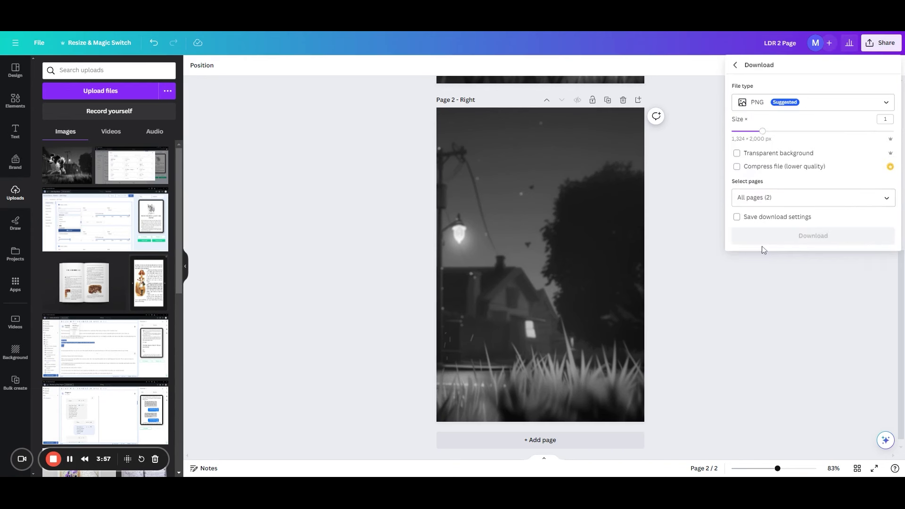
{"action": "left_click", "coordinate": [752, 103]}
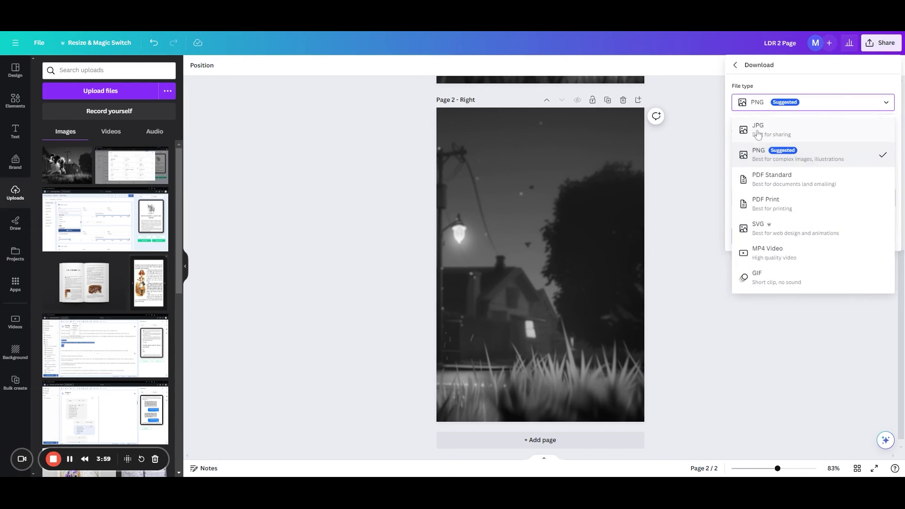
{"action": "left_click", "coordinate": [758, 151]}
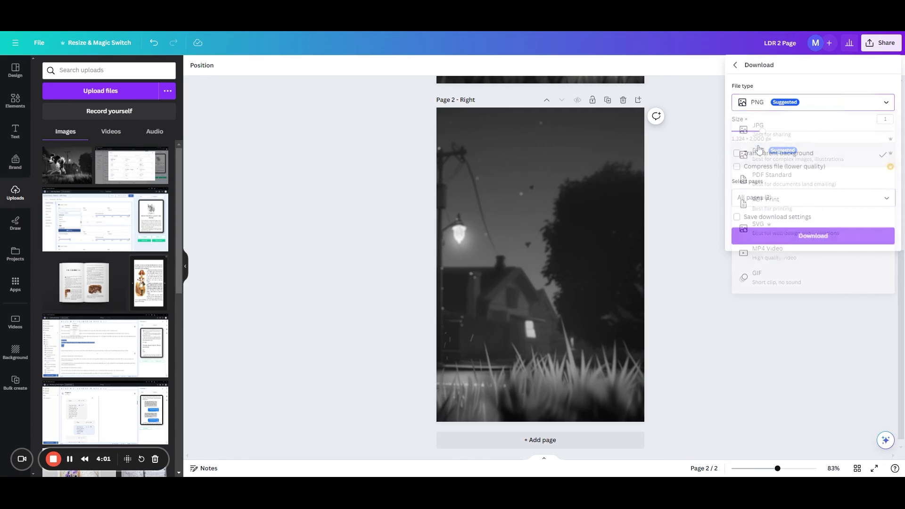
{"action": "left_click", "coordinate": [801, 237]}
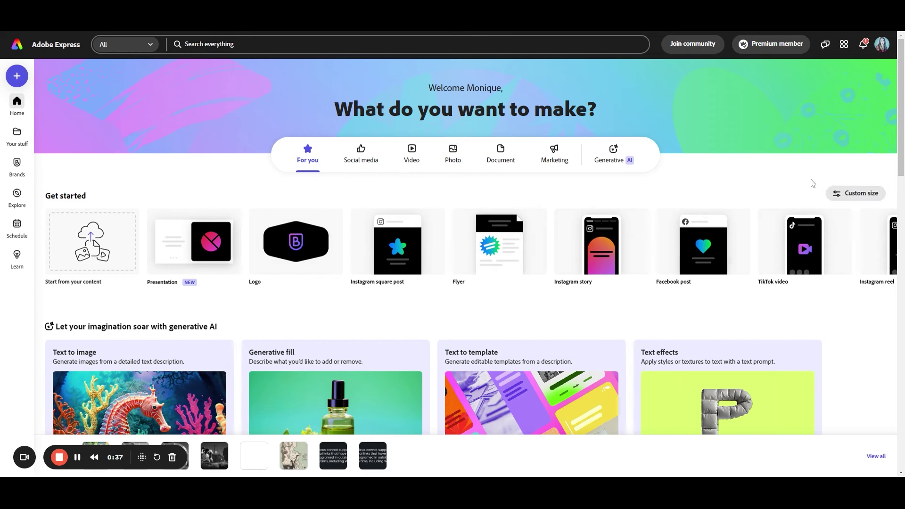
Create a custom-size blank design of 6.125 x 9.25 inches, with units switched from px to in
{"action": "left_click", "coordinate": [855, 197]}
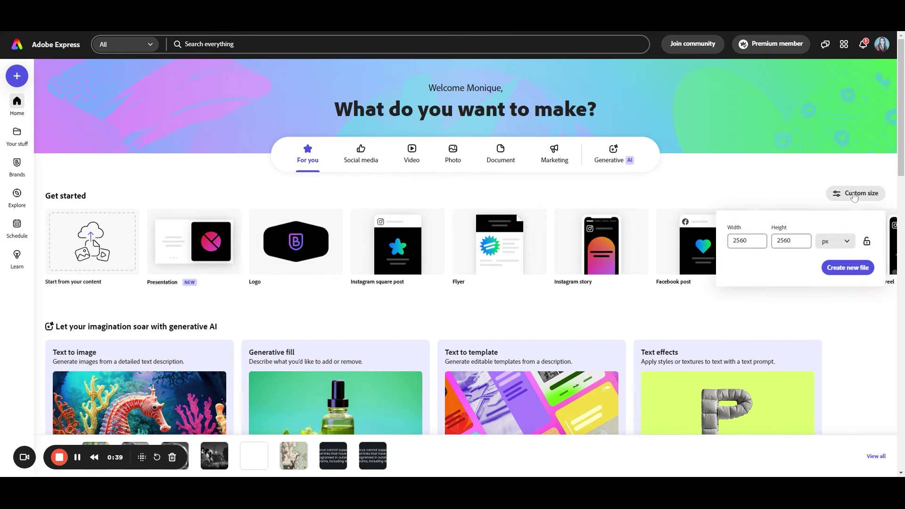
{"action": "left_click", "coordinate": [833, 242]}
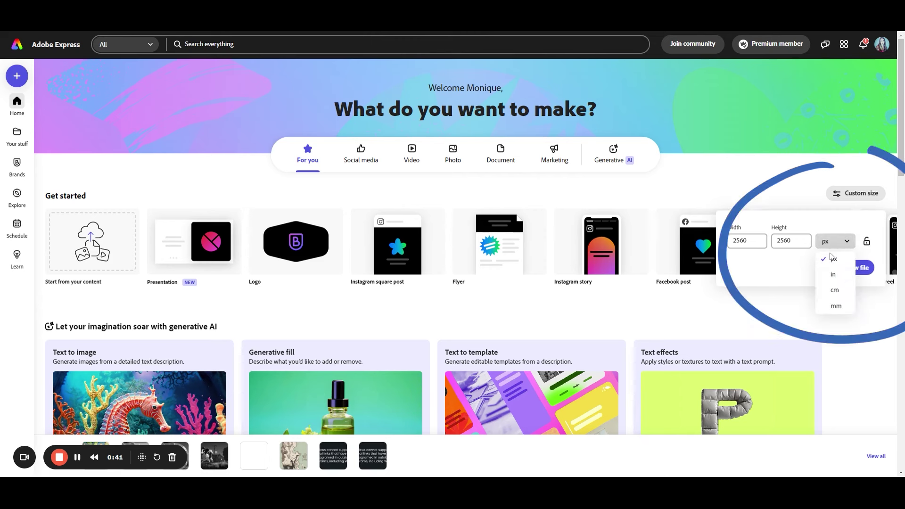
{"action": "left_click", "coordinate": [831, 272]}
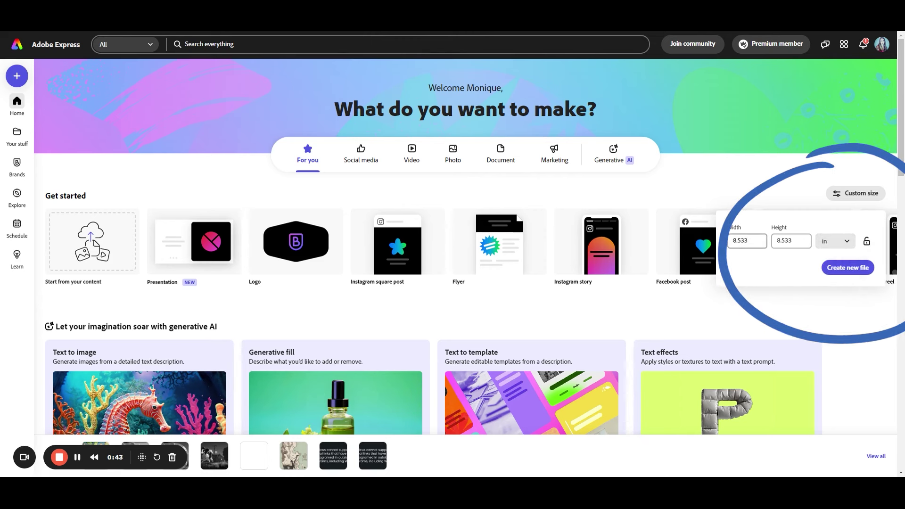
{"action": "left_click", "coordinate": [747, 241]}
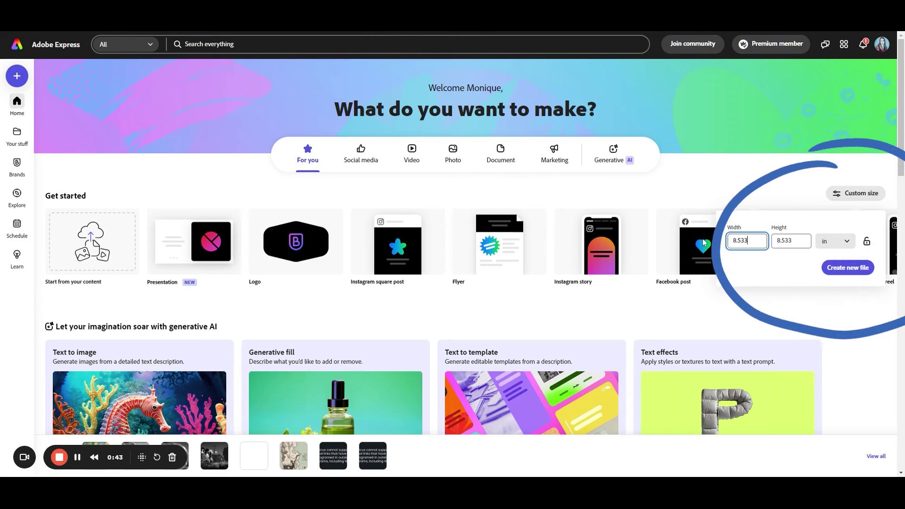
{"action": "left_click", "coordinate": [856, 192]}
{"action": "double_click", "coordinate": [747, 241]}
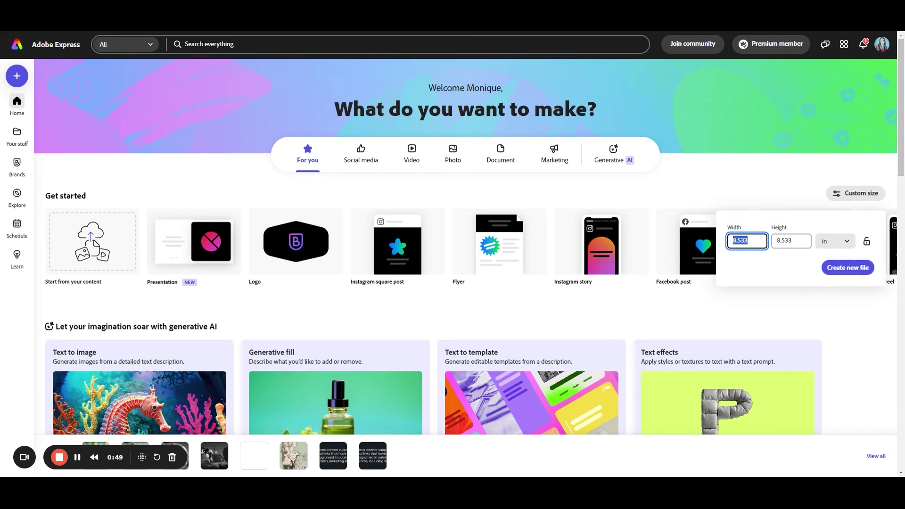
{"action": "type", "text": "6.125"}
{"action": "key", "text": "Tab"}
{"action": "type", "text": "9"}
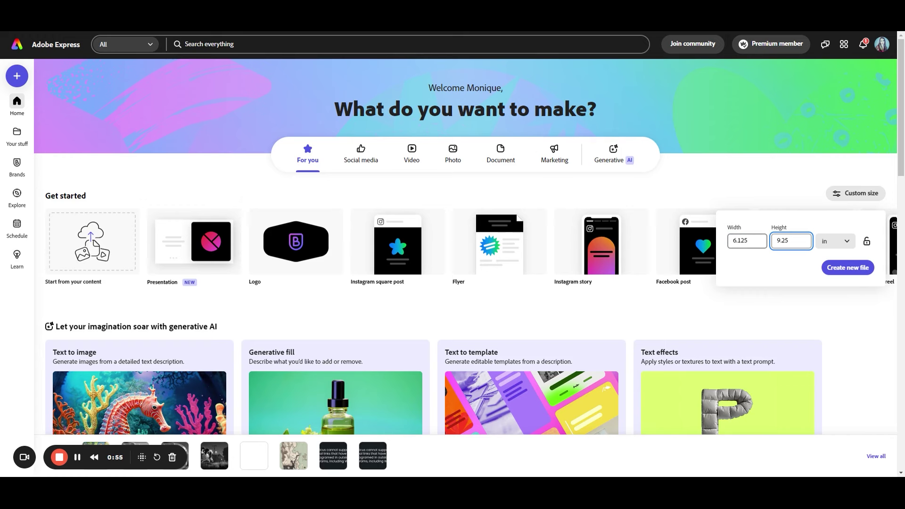
{"action": "type", "text": ".25"}
{"action": "left_click", "coordinate": [858, 268]}
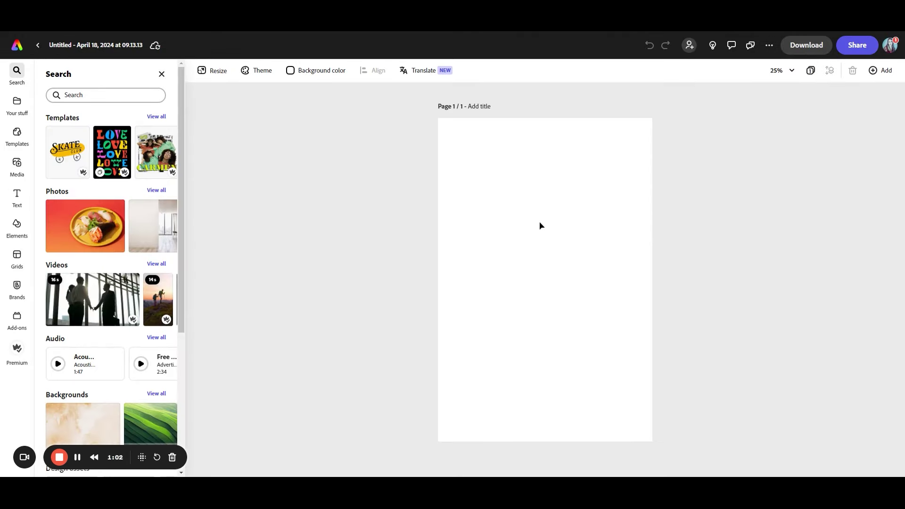
Add a second blank page and check both pages in the all-pages view
{"action": "left_click", "coordinate": [811, 70]}
{"action": "left_click", "coordinate": [811, 71]}
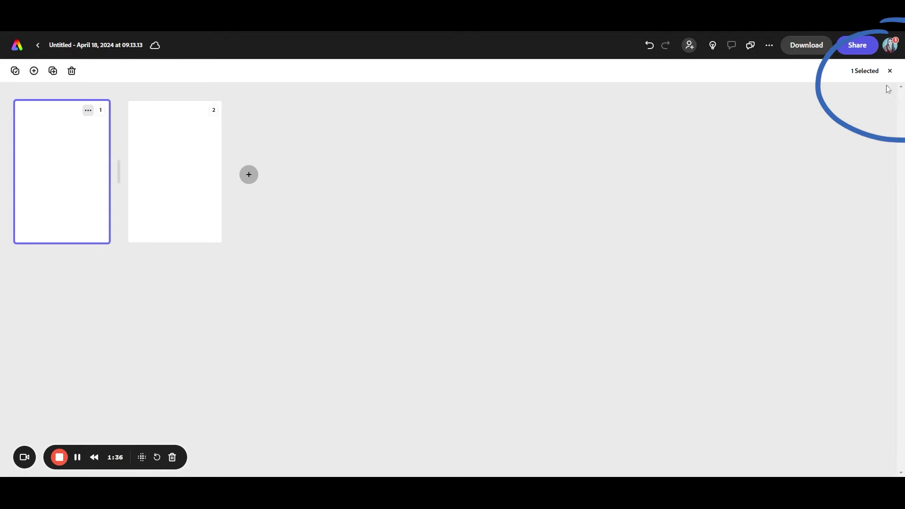
{"action": "left_click", "coordinate": [890, 71]}
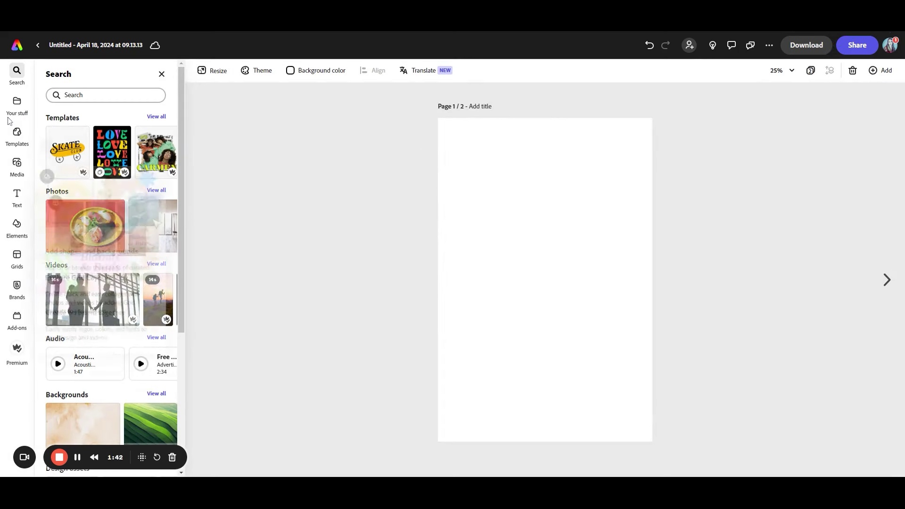
Upload the night dog image from the device onto page 1
{"action": "mouse_move", "coordinate": [3, 221]}
{"action": "left_mouse_down"}
{"action": "mouse_move", "coordinate": [40, 218]}
{"action": "mouse_move", "coordinate": [2, 118]}
{"action": "left_mouse_up"}
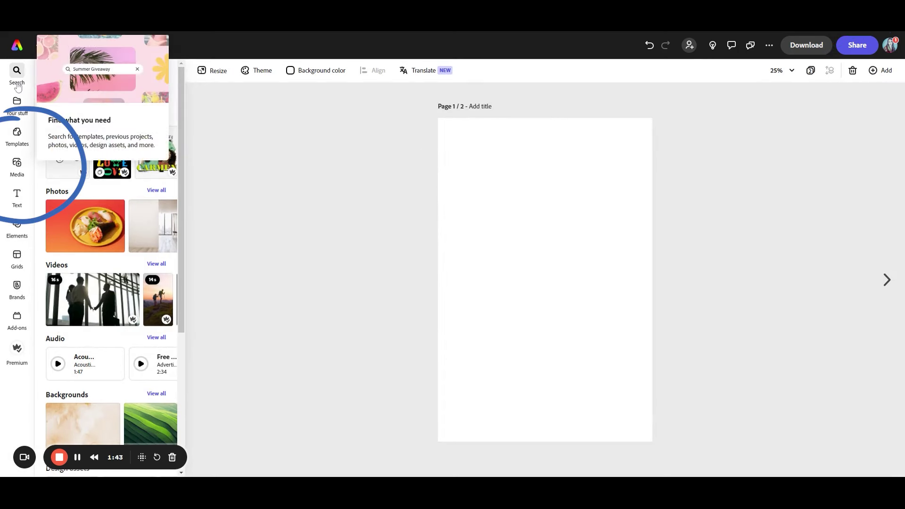
{"action": "left_click", "coordinate": [16, 166]}
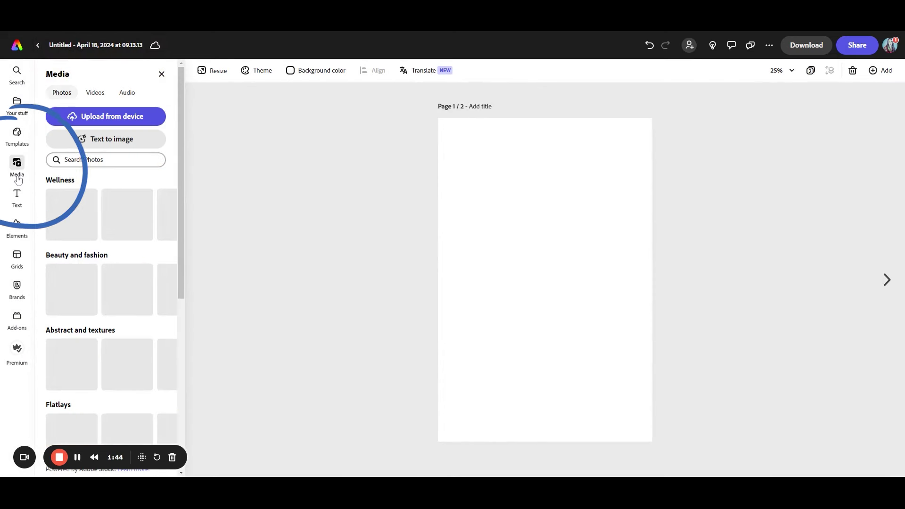
{"action": "left_click", "coordinate": [85, 118]}
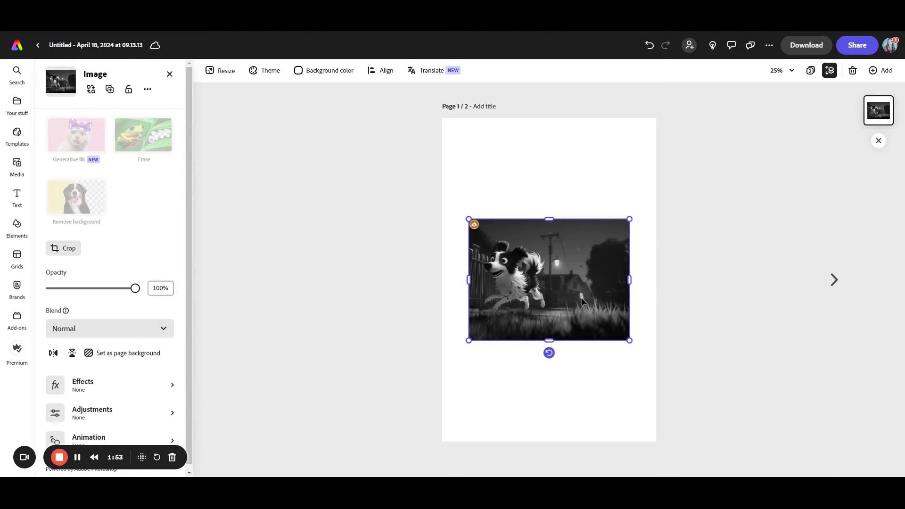
Anchor the dog image at the page's top-left and enlarge it to span two page widths
{"action": "left_click_drag", "start_coordinate": [543, 284], "coordinate": [556, 199]}
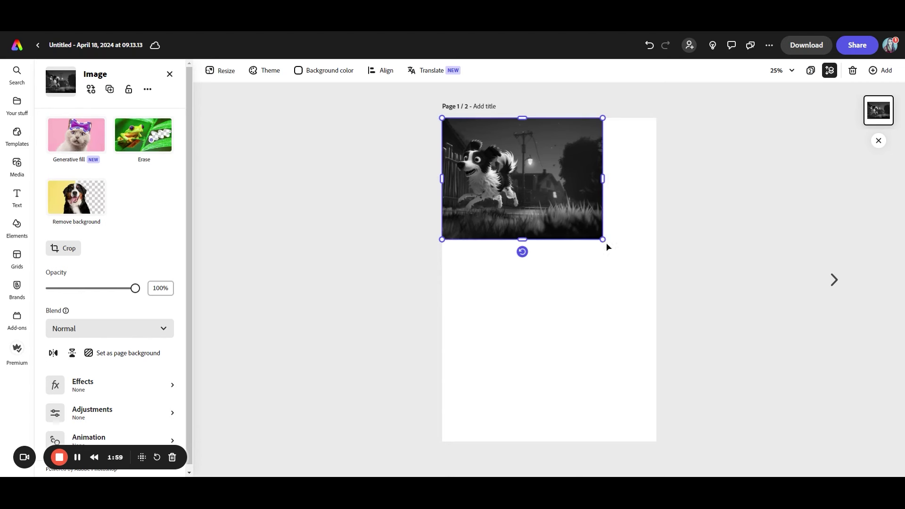
{"action": "left_click_drag", "start_coordinate": [602, 240], "coordinate": [795, 500]}
{"action": "left_click_drag", "start_coordinate": [849, 425], "coordinate": [871, 442]}
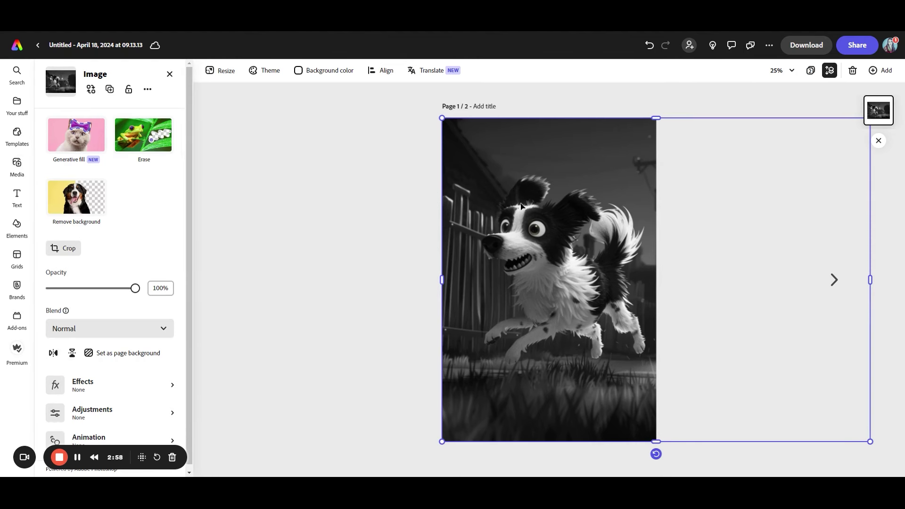
{"action": "right_click", "coordinate": [509, 298]}
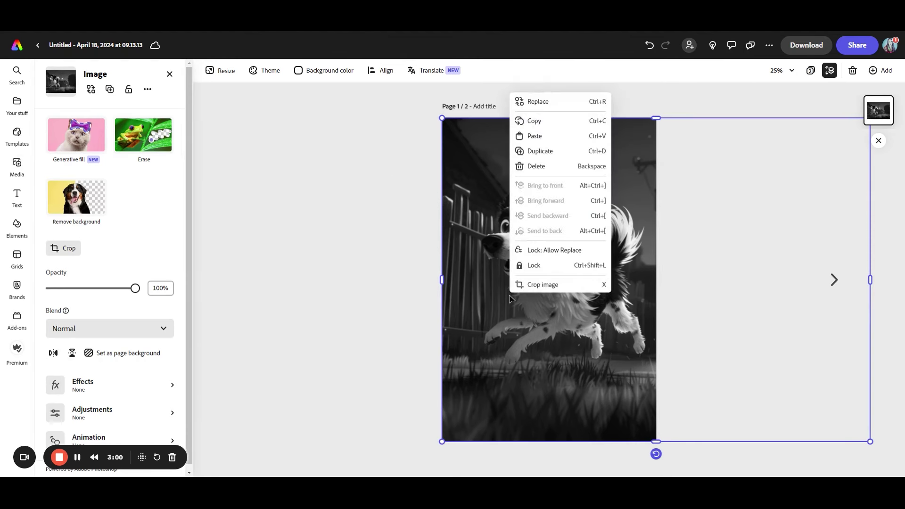
Copy the dog image and paste it onto blank page 2
{"action": "left_click", "coordinate": [538, 122]}
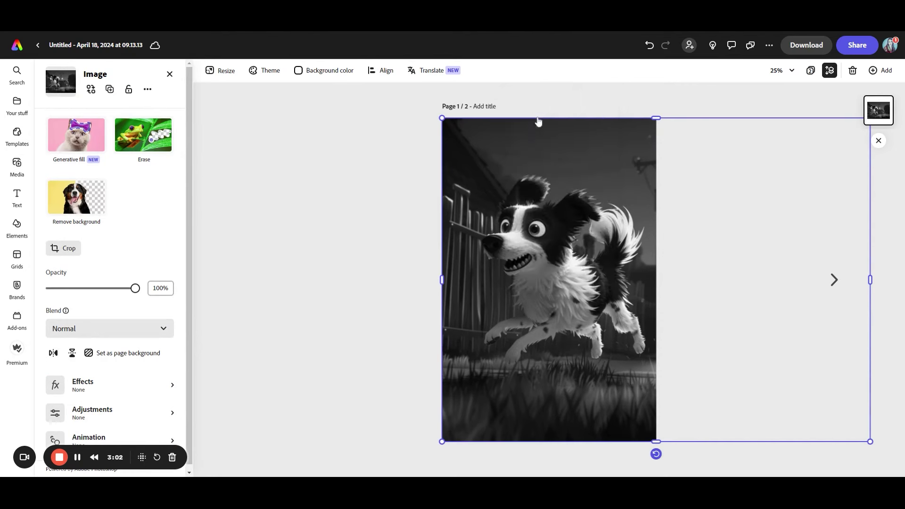
{"action": "left_click", "coordinate": [834, 279]}
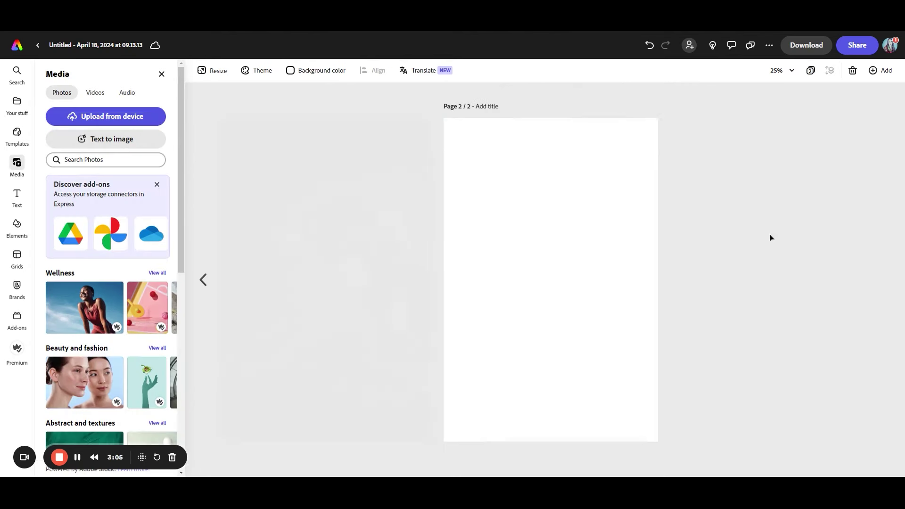
{"action": "right_click", "coordinate": [543, 243]}
{"action": "left_click", "coordinate": [561, 256]}
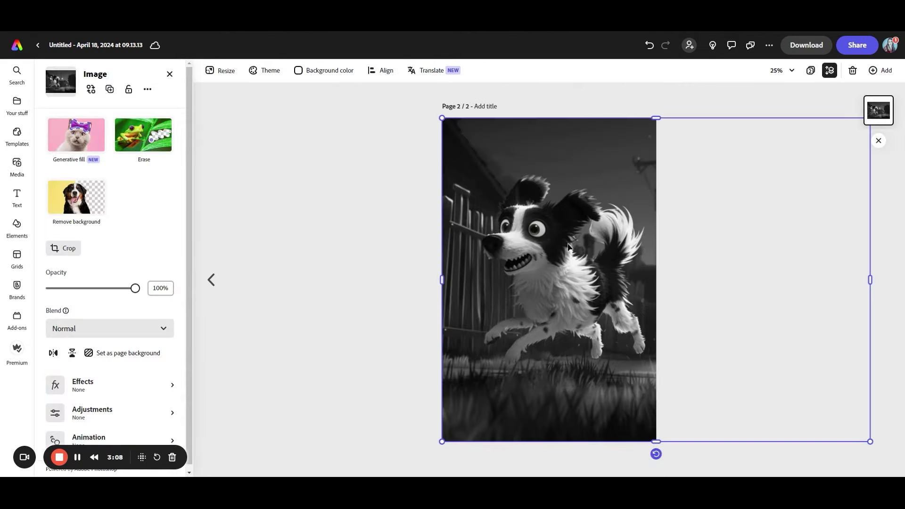
Slide the page 2 image left so its right half with the lamp and house shows
{"action": "left_click_drag", "start_coordinate": [619, 259], "coordinate": [403, 254]}
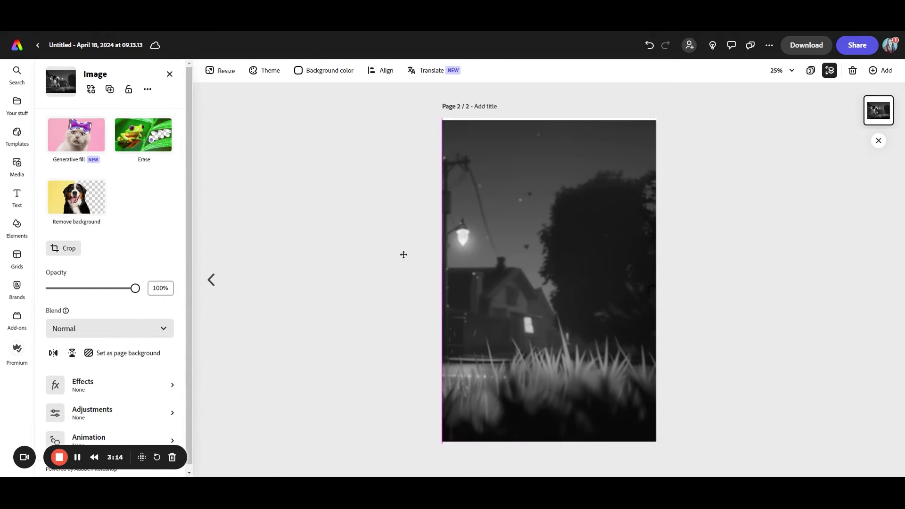
{"action": "left_click_drag", "start_coordinate": [404, 255], "coordinate": [404, 254]}
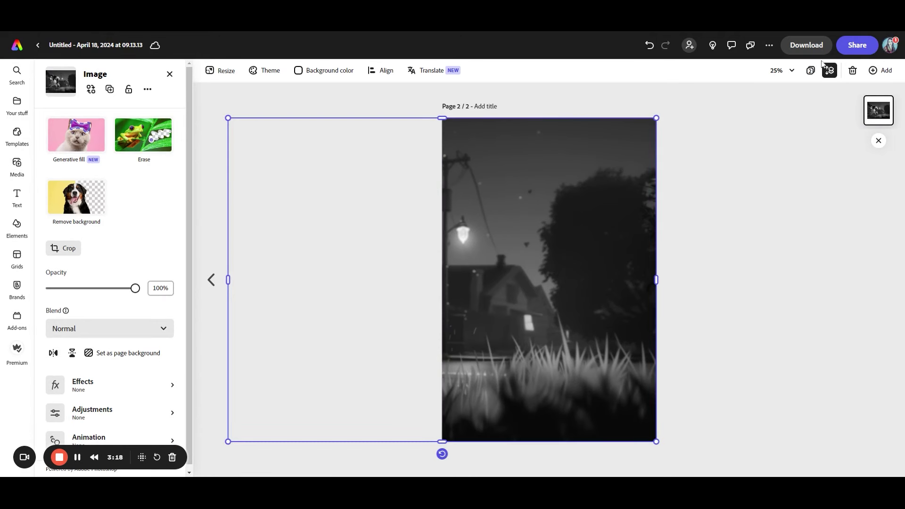
{"action": "left_click", "coordinate": [684, 226]}
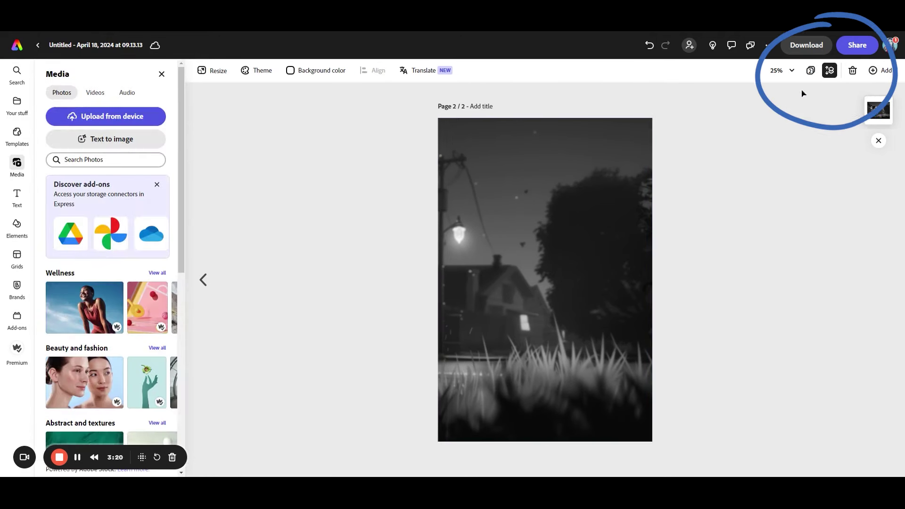
{"action": "left_click", "coordinate": [811, 72]}
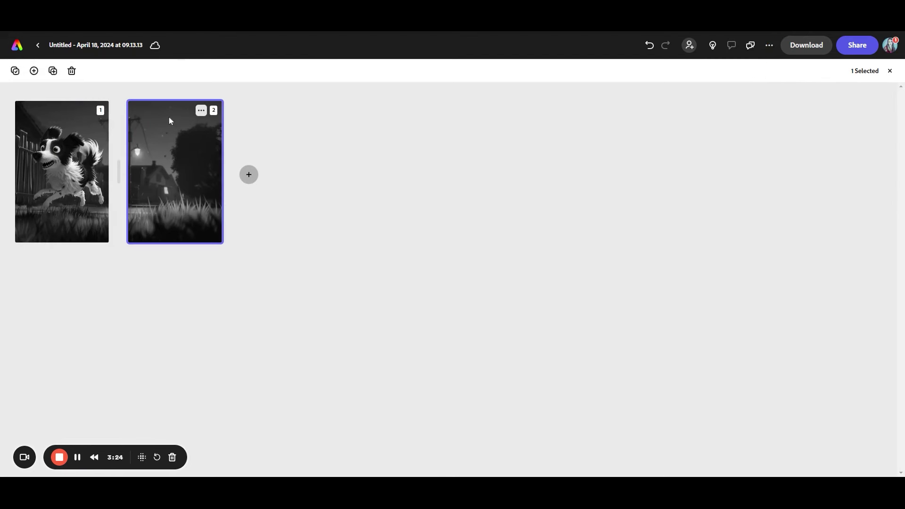
{"action": "mouse_move", "coordinate": [118, 175]}
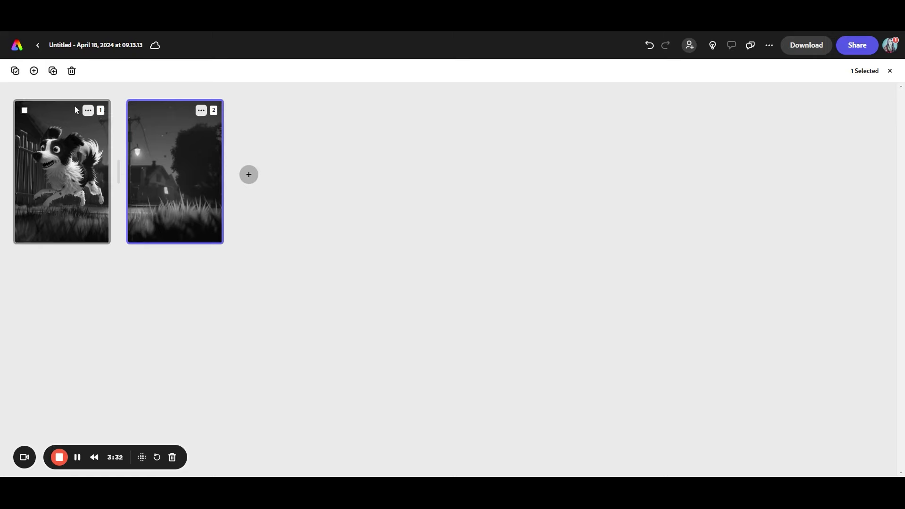
{"action": "double_click", "coordinate": [177, 126]}
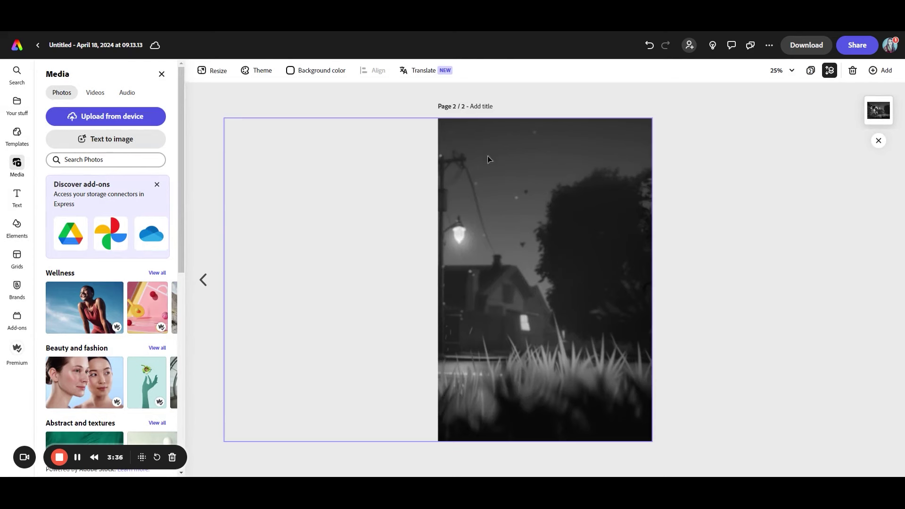
Lower the page 2 image's opacity from 67% and 50% down to 45%
{"action": "left_click", "coordinate": [608, 300]}
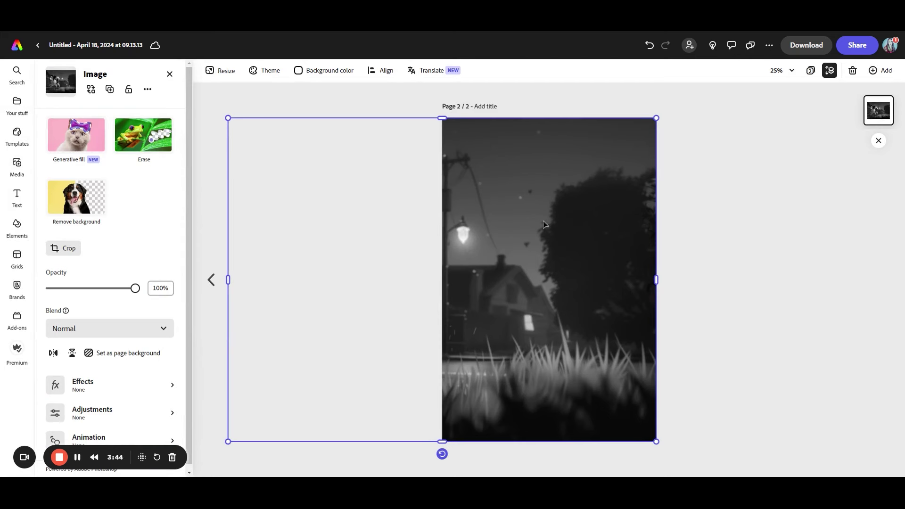
{"action": "left_click_drag", "start_coordinate": [135, 288], "coordinate": [95, 293]}
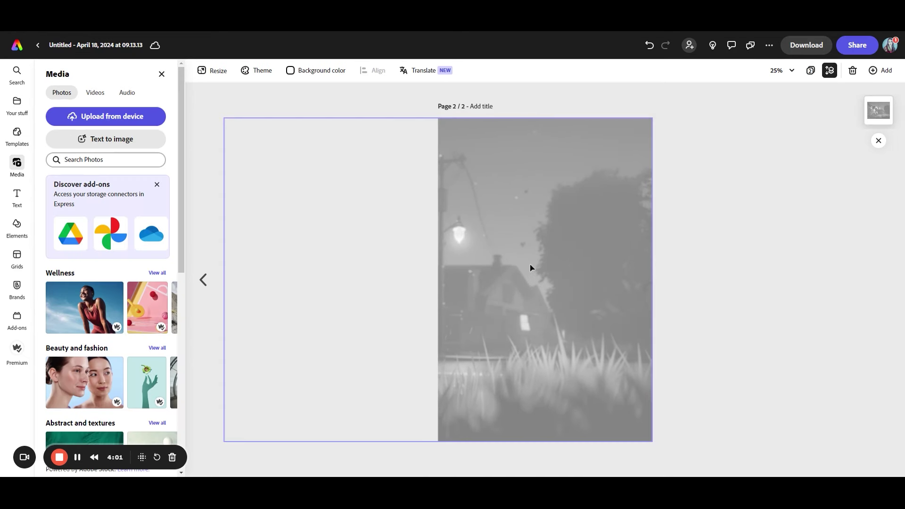
{"action": "left_click", "coordinate": [530, 264]}
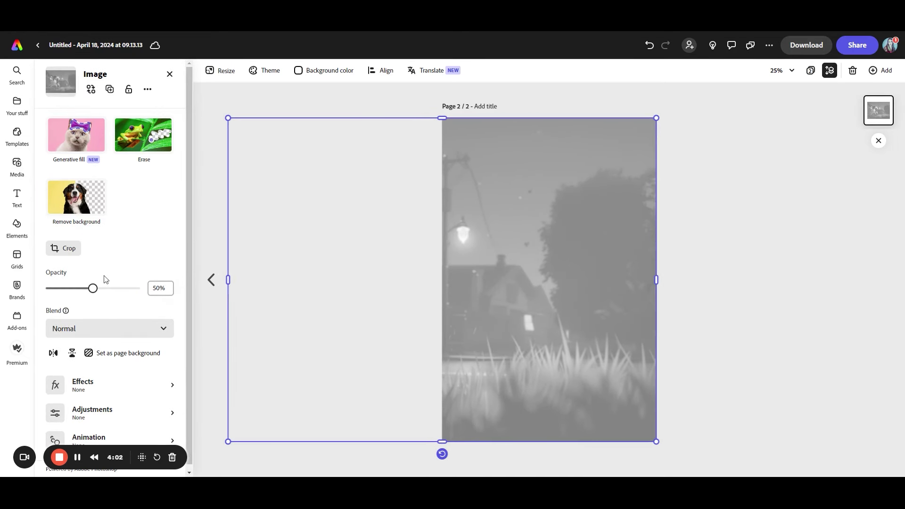
{"action": "left_click_drag", "start_coordinate": [92, 293], "coordinate": [89, 293]}
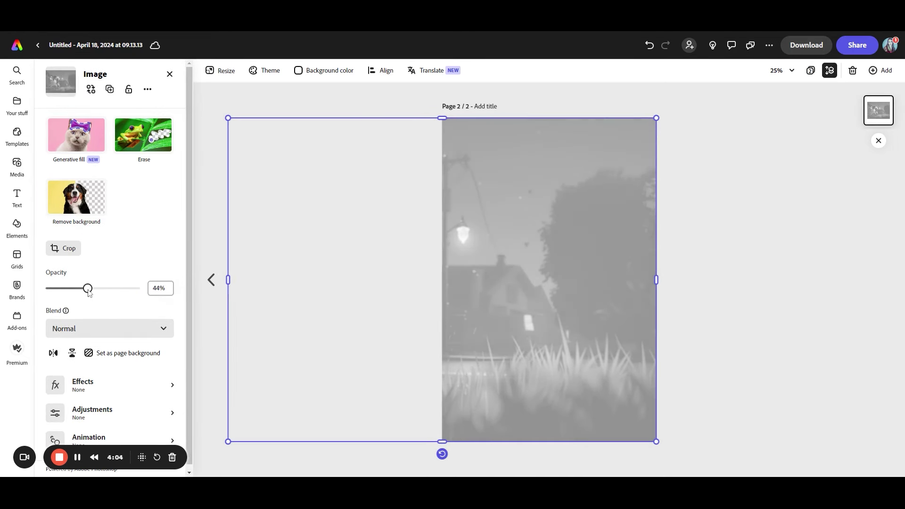
{"action": "left_click", "coordinate": [799, 229]}
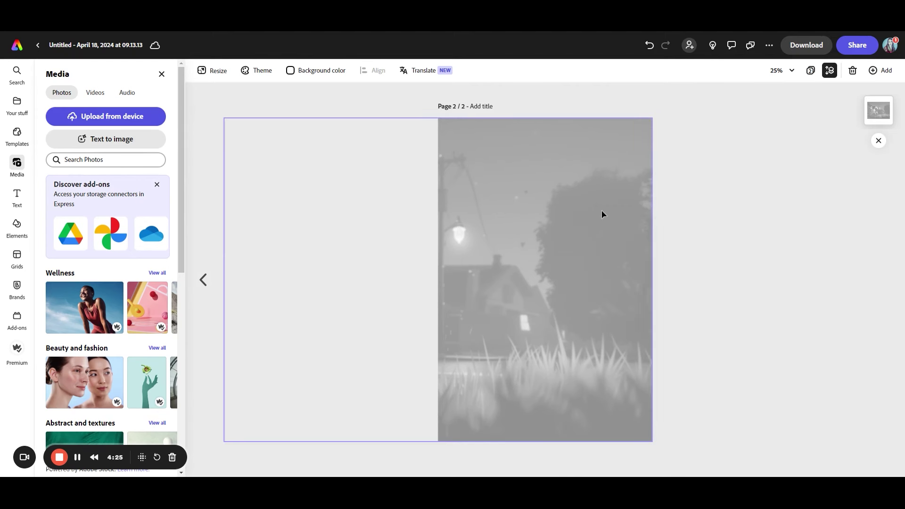
{"action": "left_click", "coordinate": [487, 248]}
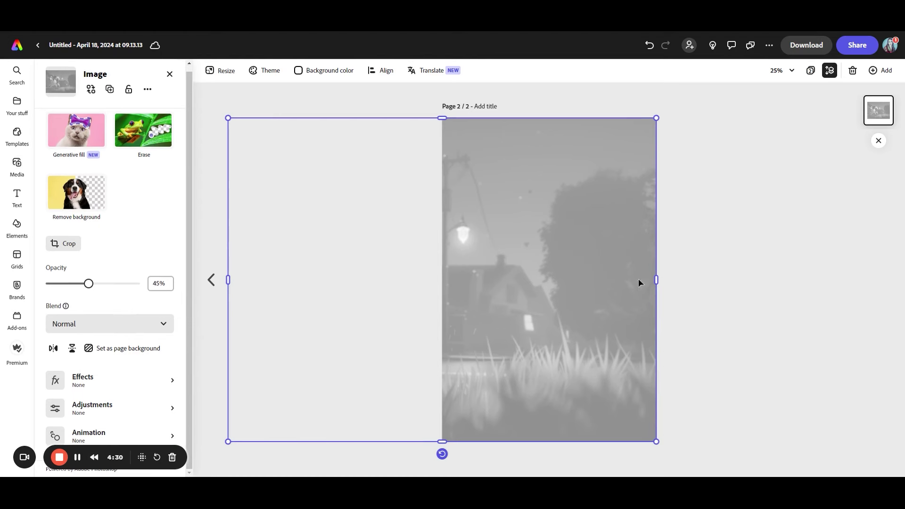
Download all pages of the spread in PNG format
{"action": "left_click", "coordinate": [797, 45]}
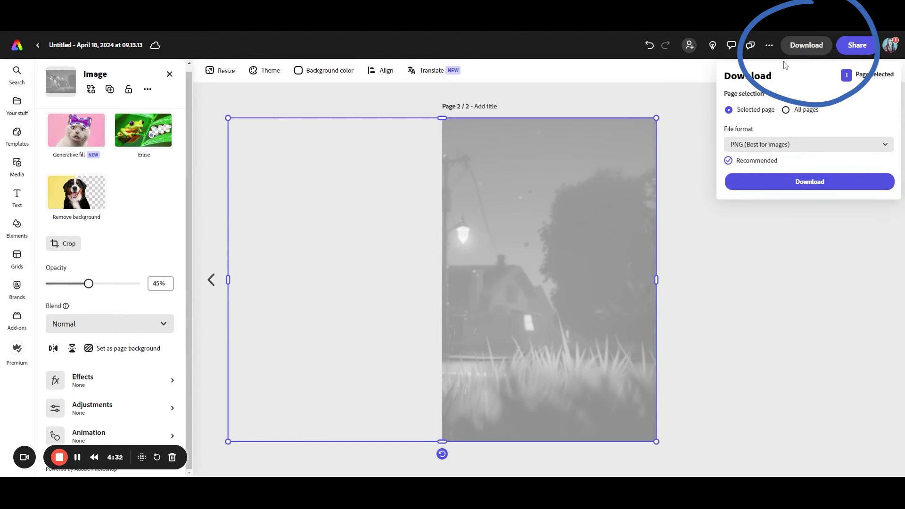
{"action": "left_click", "coordinate": [794, 110]}
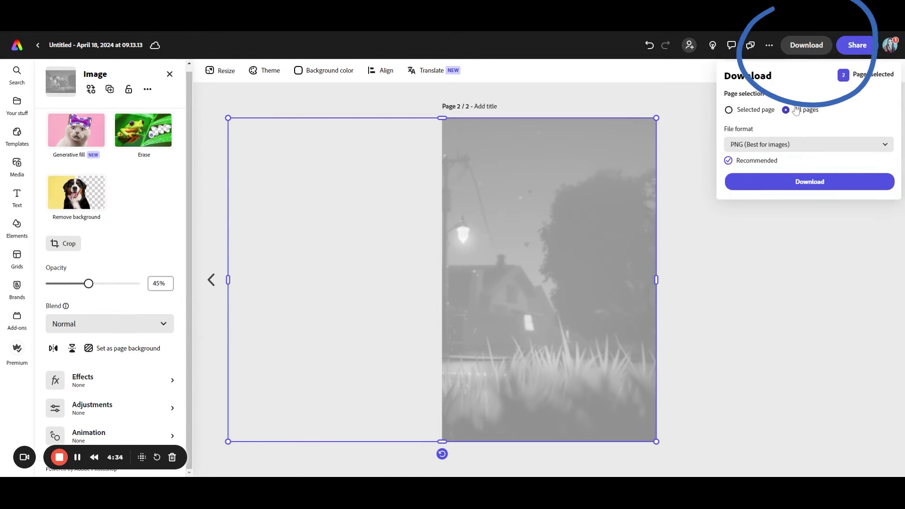
{"action": "left_click", "coordinate": [742, 149]}
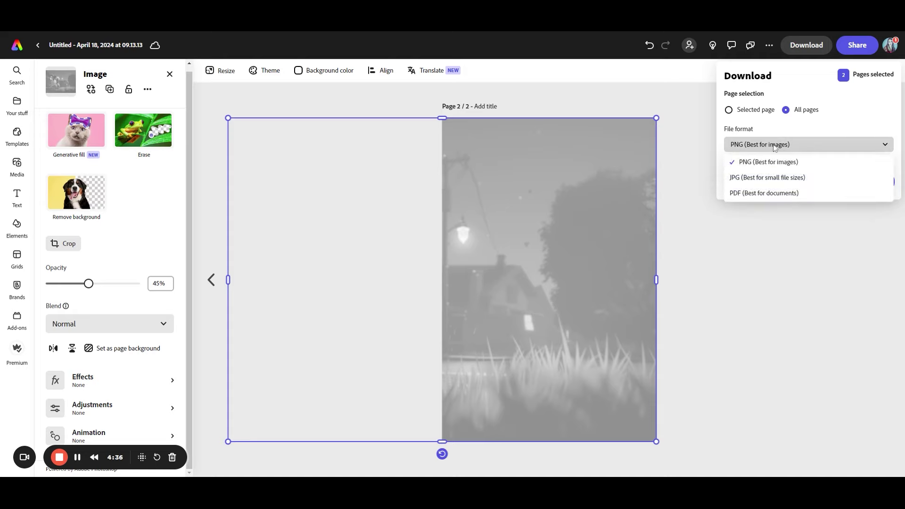
{"action": "left_click", "coordinate": [749, 162]}
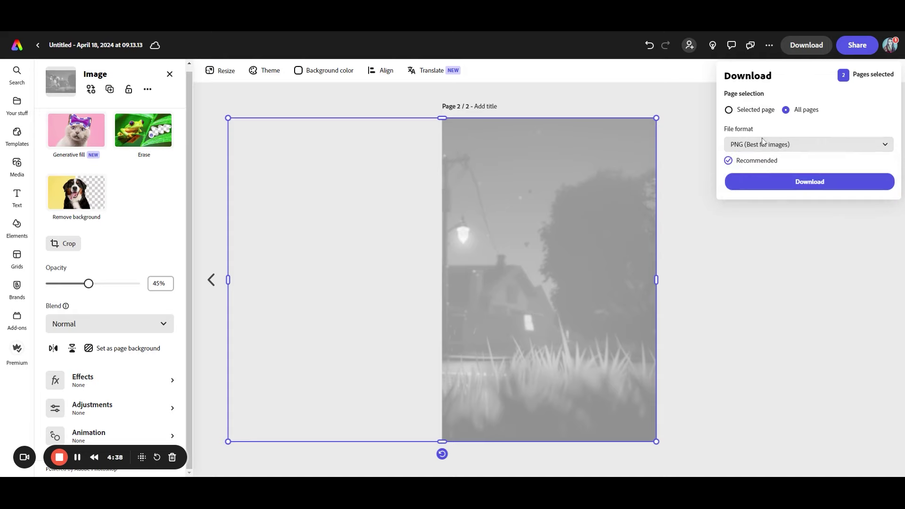
{"action": "left_click", "coordinate": [773, 183]}
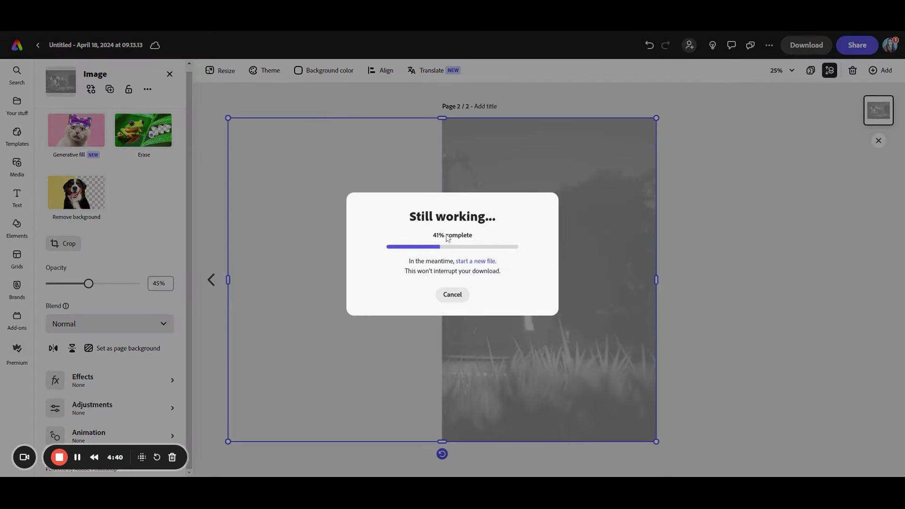